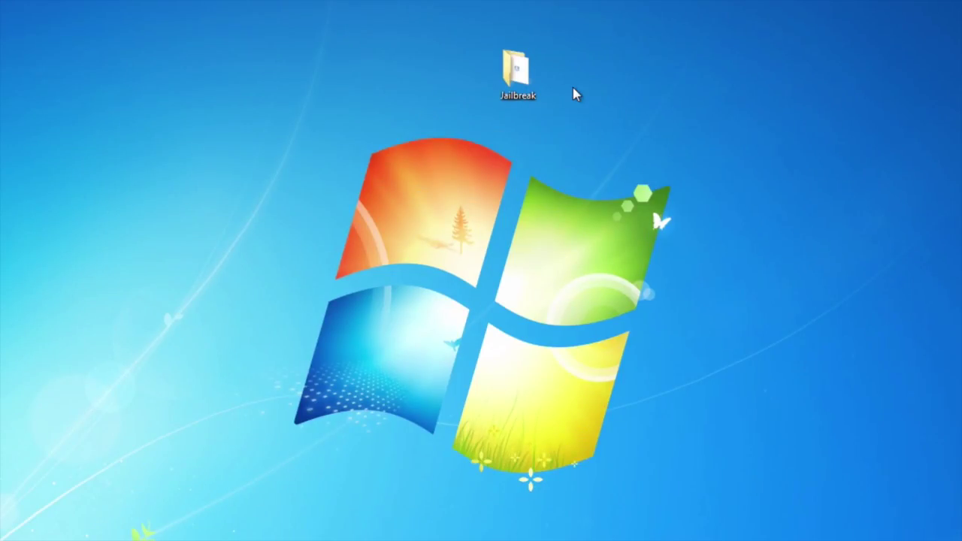
Open the desktop Jailbreak folder and bring up the context menu for setupwin.
{"action": "double_click", "coordinate": [499, 79]}
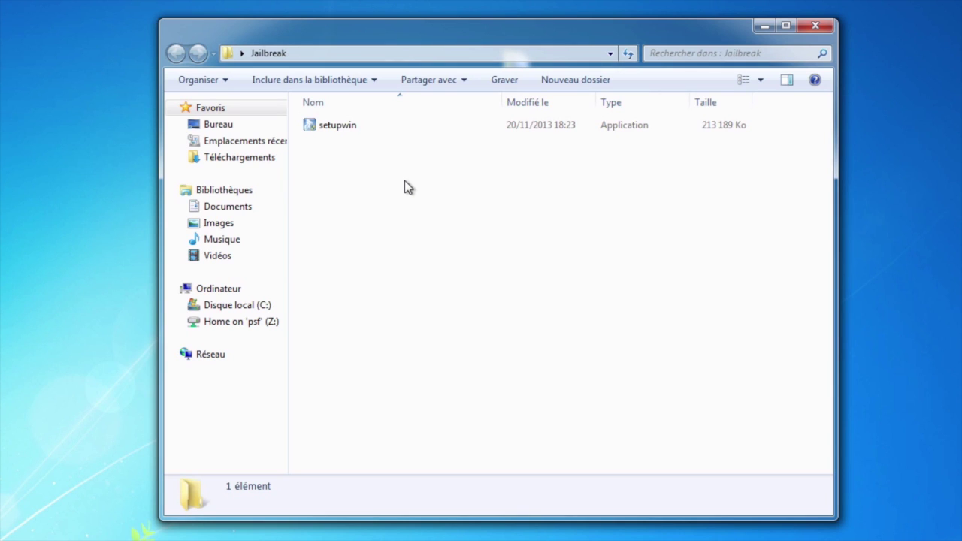
{"action": "left_click", "coordinate": [345, 128]}
{"action": "right_click", "coordinate": [347, 132]}
Run setupwin as administrator, allow it in UAC, and confirm English as the setup language.
{"action": "left_click", "coordinate": [376, 155]}
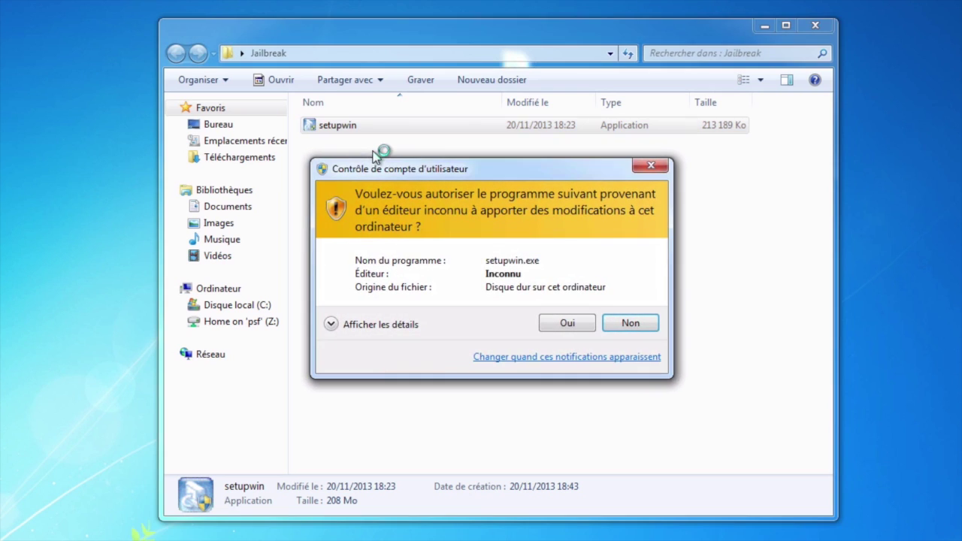
{"action": "left_click", "coordinate": [577, 323]}
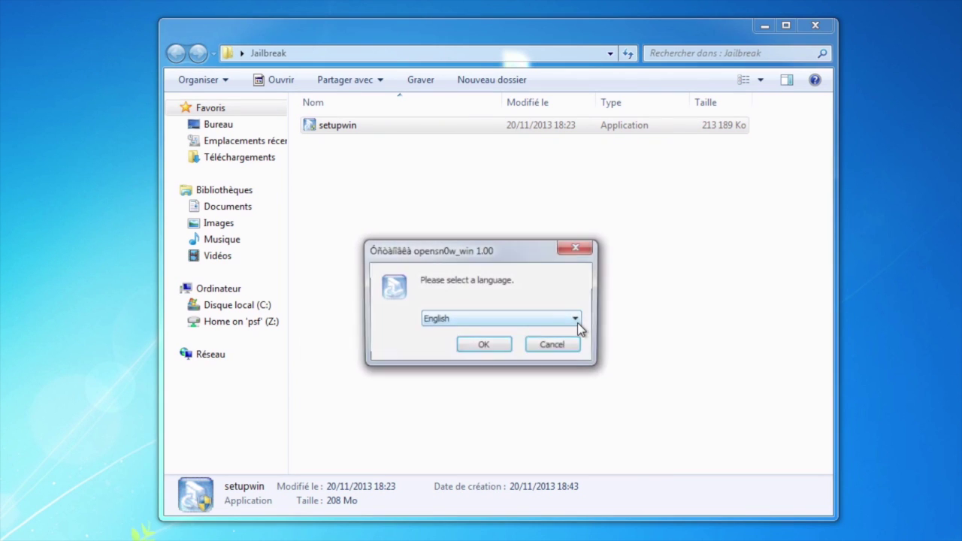
{"action": "left_click", "coordinate": [577, 322]}
{"action": "left_click", "coordinate": [577, 323]}
{"action": "left_click", "coordinate": [578, 322]}
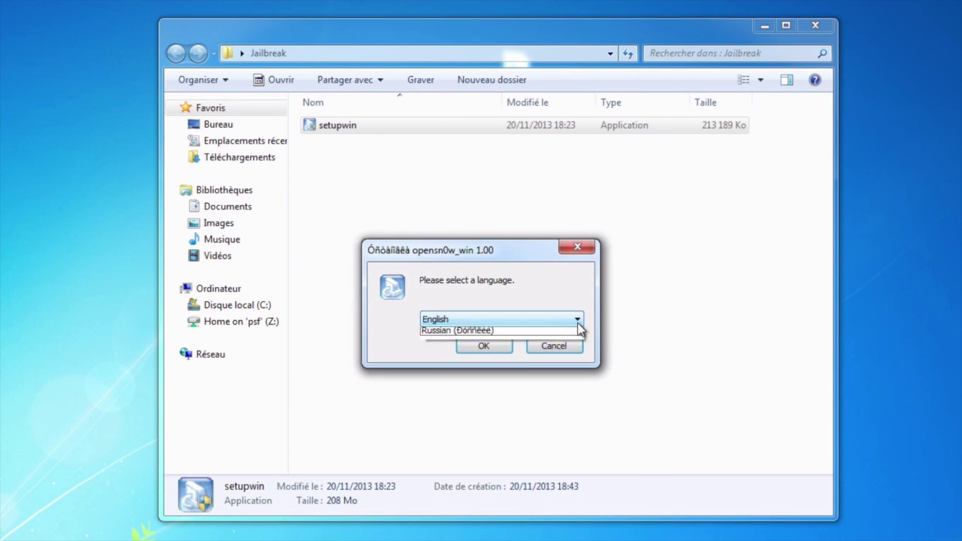
{"action": "left_click", "coordinate": [577, 322]}
{"action": "left_click", "coordinate": [508, 346]}
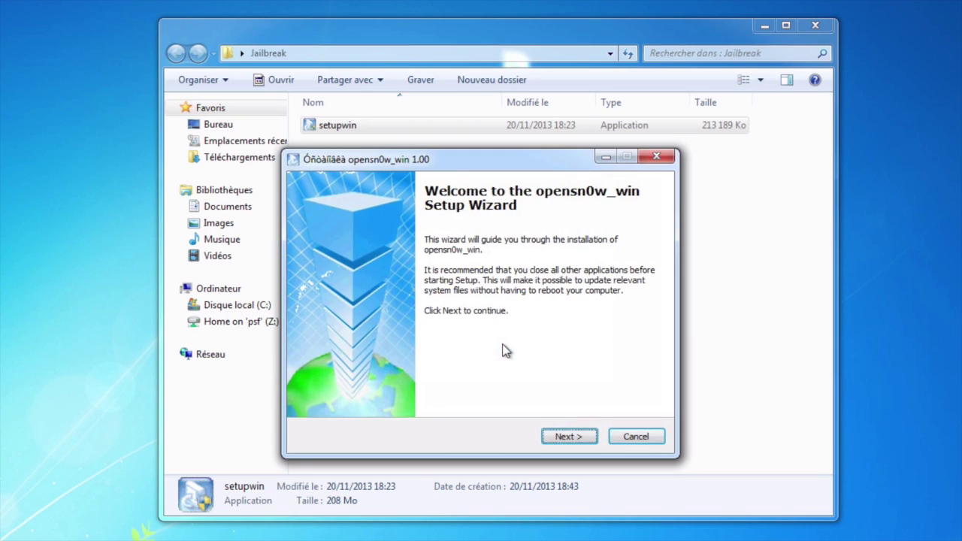
Accept the default install location and desktop icon, then start the opensn0w_win 1.00 installation.
{"action": "left_click", "coordinate": [564, 437]}
{"action": "left_click", "coordinate": [564, 437]}
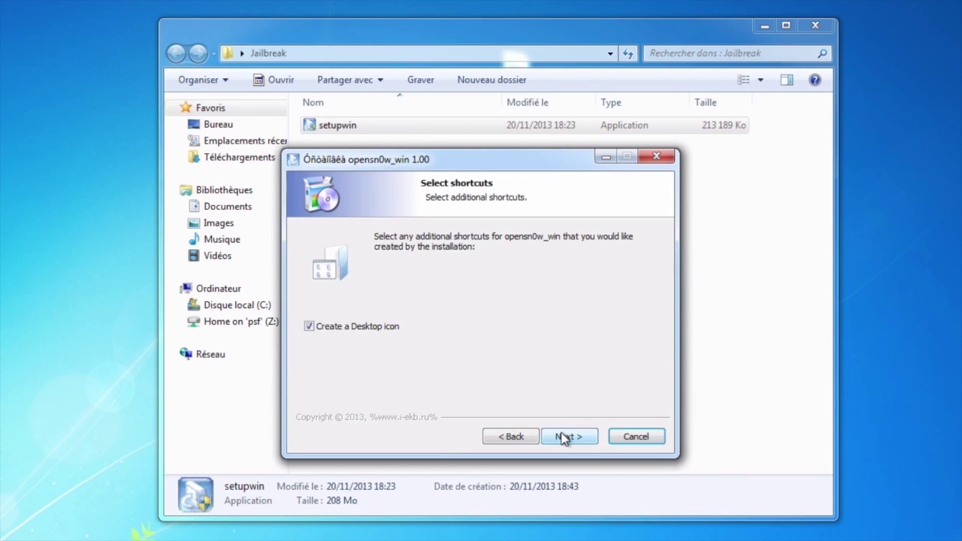
{"action": "left_click", "coordinate": [563, 437]}
{"action": "left_click", "coordinate": [563, 437]}
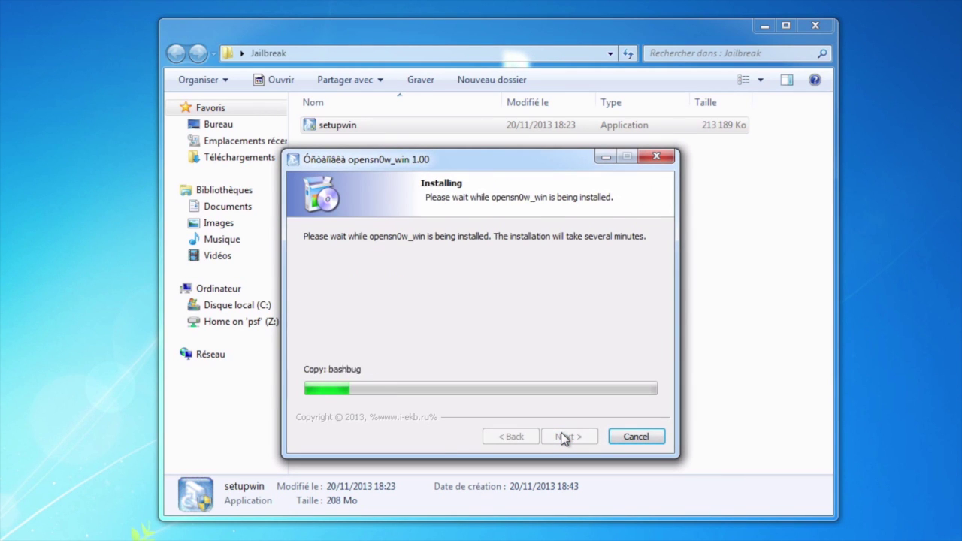
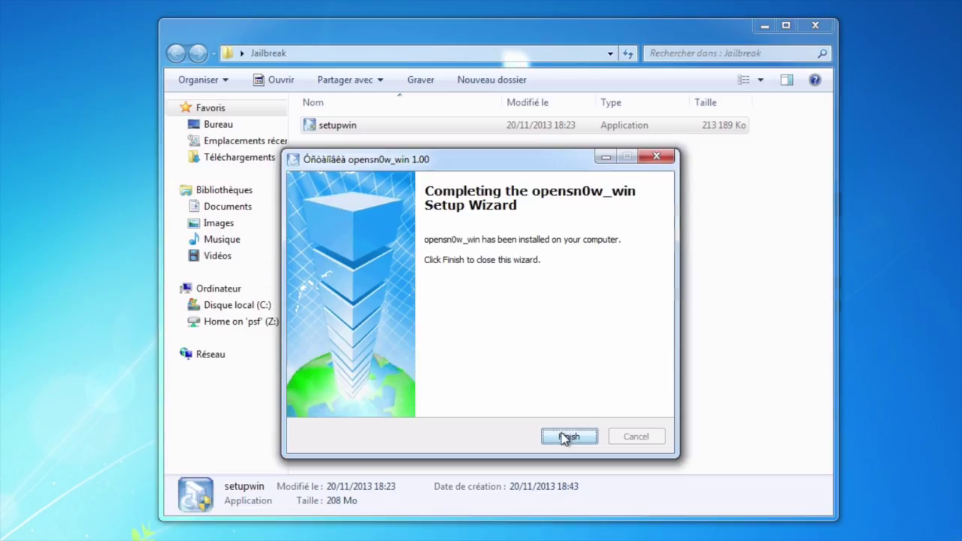
Close the completed opensn0w_win Setup Wizard and select the ssh_rd_rev04b shortcut in the Jailbreak folder.
{"action": "left_click", "coordinate": [569, 436]}
{"action": "key", "text": "Down"}
{"action": "key", "text": "Down"}
{"action": "key", "text": "Down"}
{"action": "key", "text": "Down"}
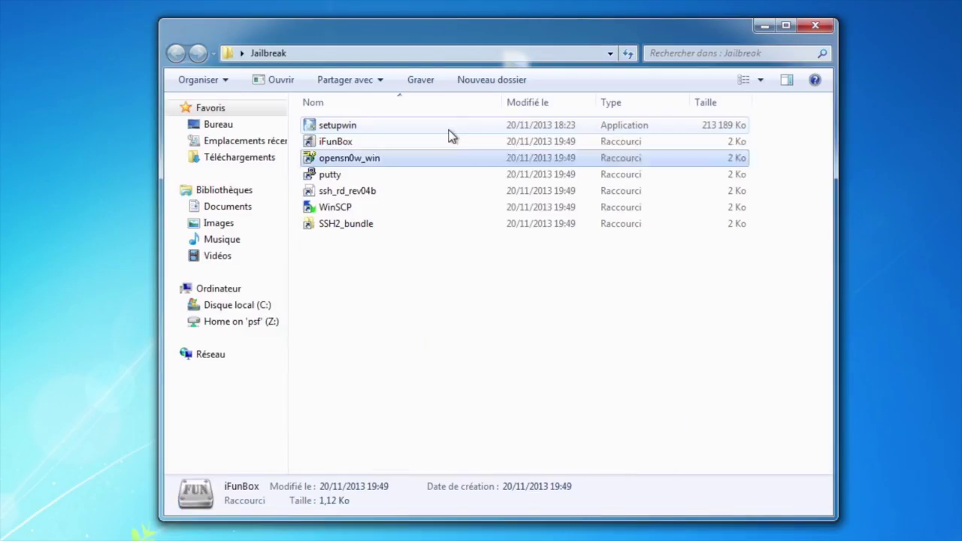
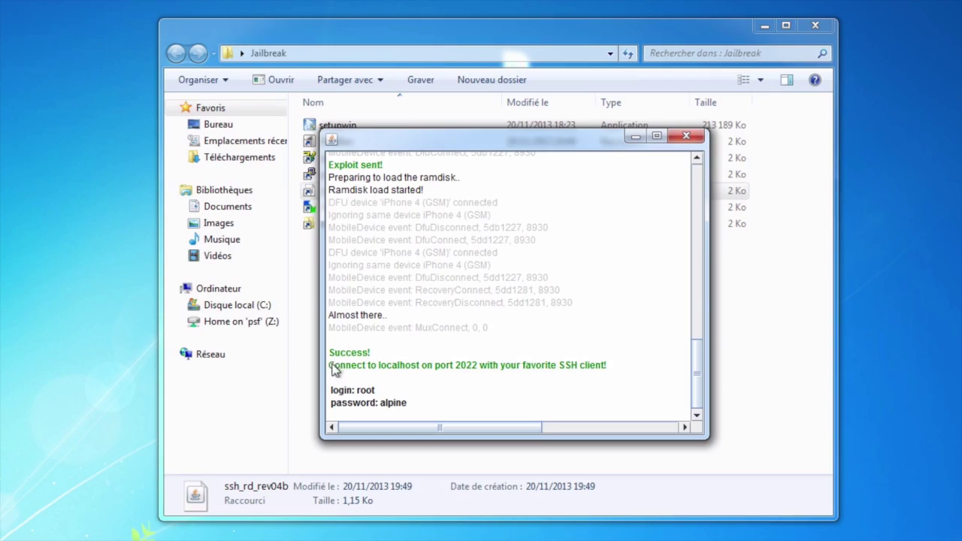
Select the line 'Connect to localhost on port 2022 with your favorite SSH client!'.
{"action": "left_click_drag", "start_coordinate": [331, 365], "coordinate": [614, 374]}
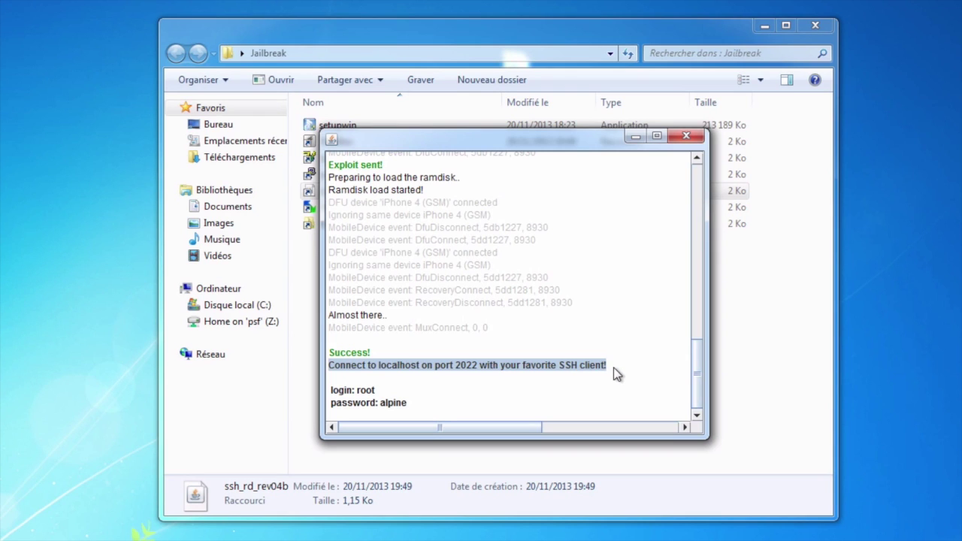
Launch PuTTY and connect via SSH to host localhost on port 2022.
{"action": "left_click", "coordinate": [760, 325]}
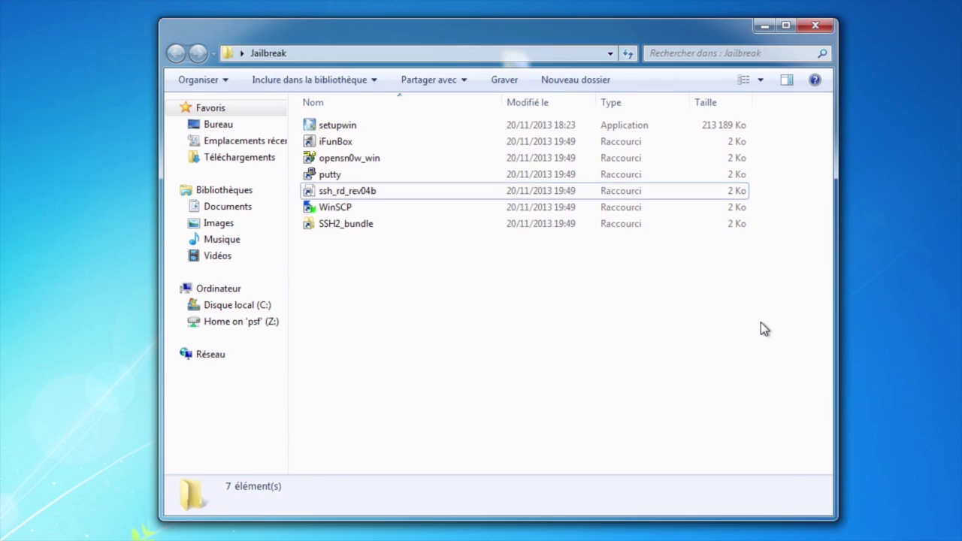
{"action": "double_click", "coordinate": [359, 174]}
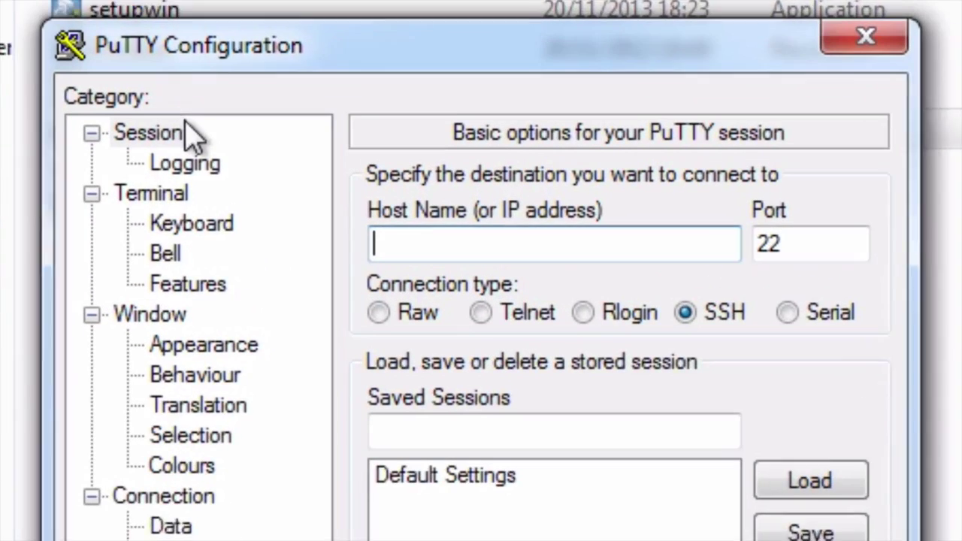
{"action": "type", "text": "localhost"}
{"action": "key", "text": "Tab"}
{"action": "type", "text": "2022"}
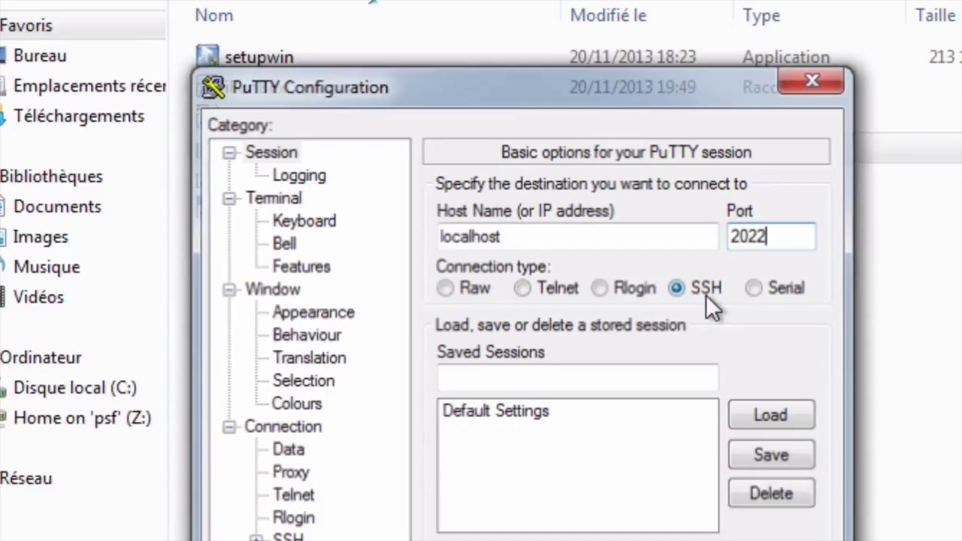
{"action": "key", "text": "Return"}
Move the terminal window right and log in with the username root.
{"action": "left_click_drag", "start_coordinate": [352, 101], "coordinate": [654, 133]}
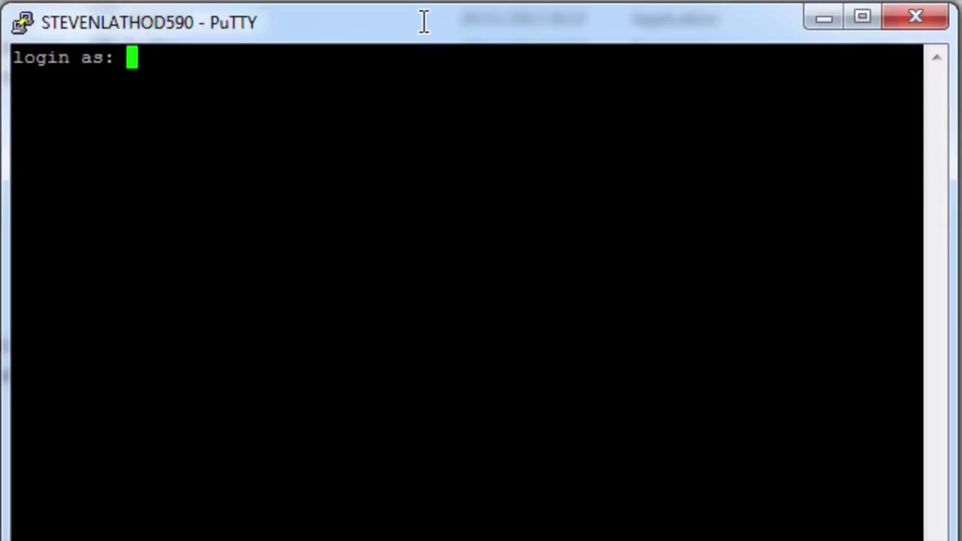
{"action": "type", "text": "root"}
{"action": "key", "text": "Return"}
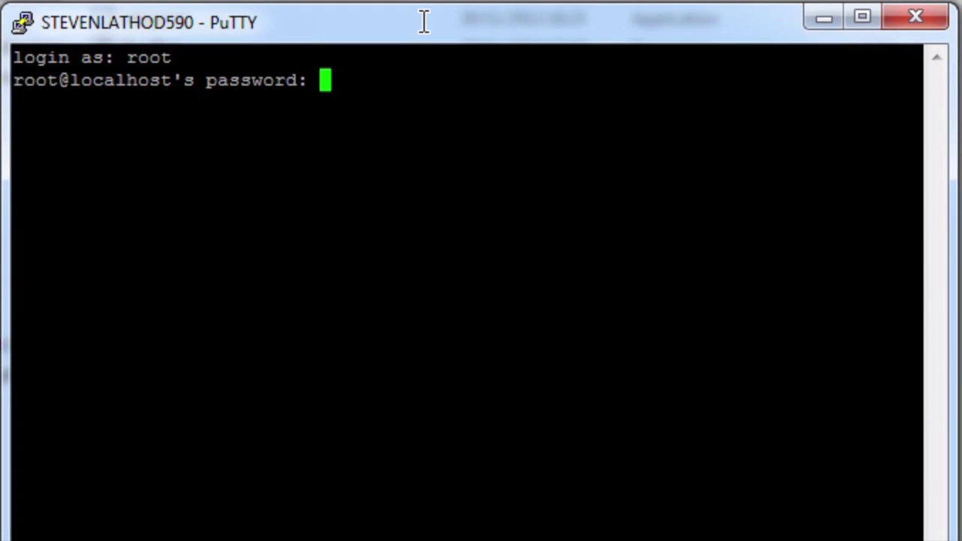
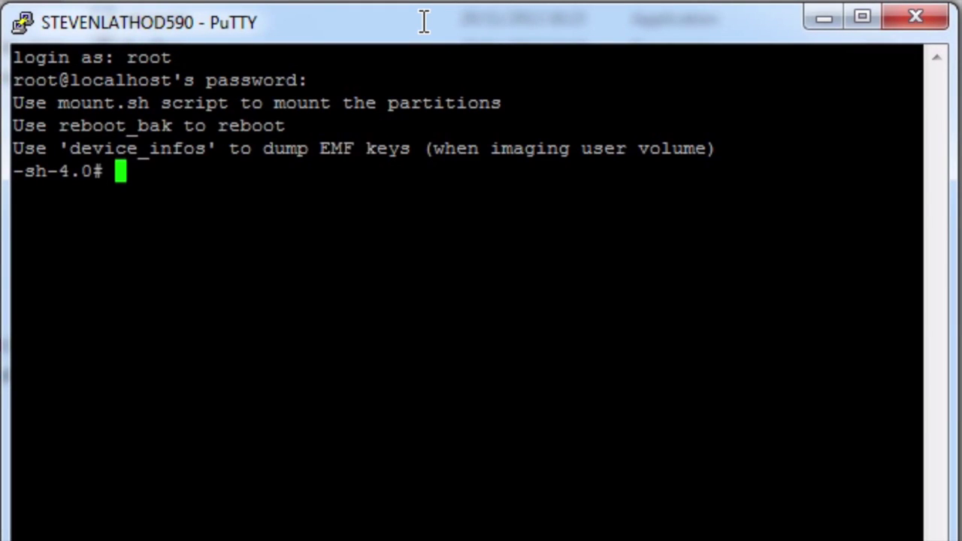
At a fresh -sh-4.0# root prompt, enter mount.sh to mount the device's partitions.
{"action": "key", "text": "Return"}
{"action": "key", "text": "Return"}
{"action": "key", "text": "Return"}
{"action": "key", "text": "Return"}
{"action": "type", "text": "m"}
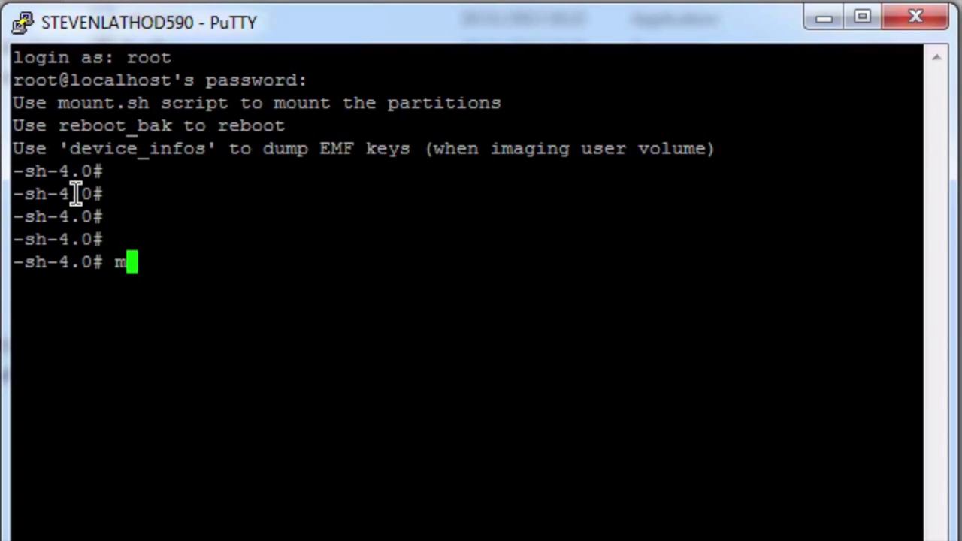
{"action": "type", "text": "ount.sh"}
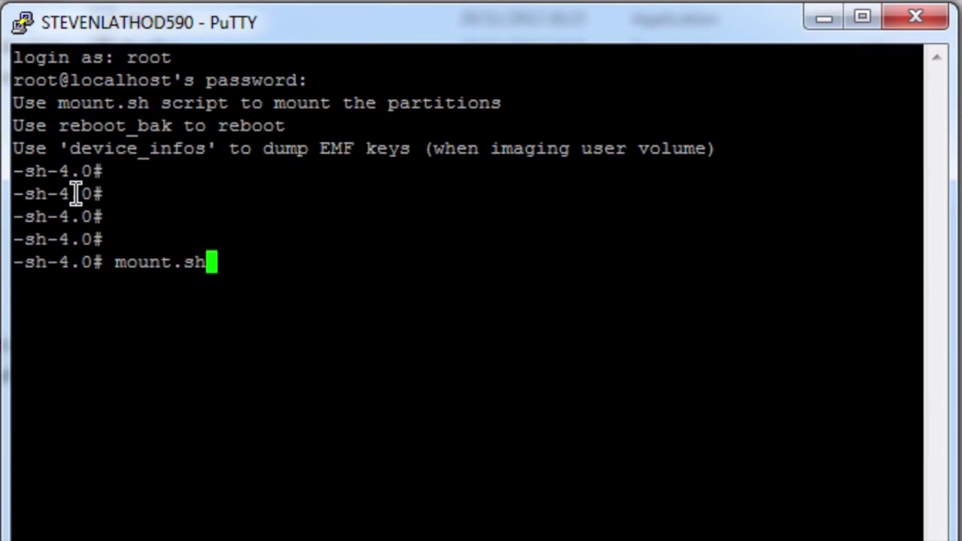
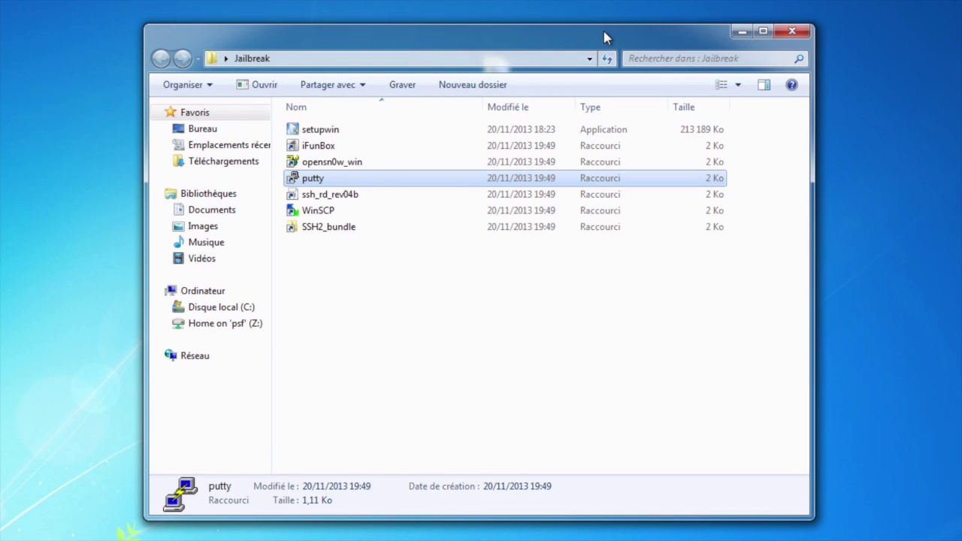
Start WinSCP and log in with the opensn0w session without caching the host key.
{"action": "double_click", "coordinate": [386, 216]}
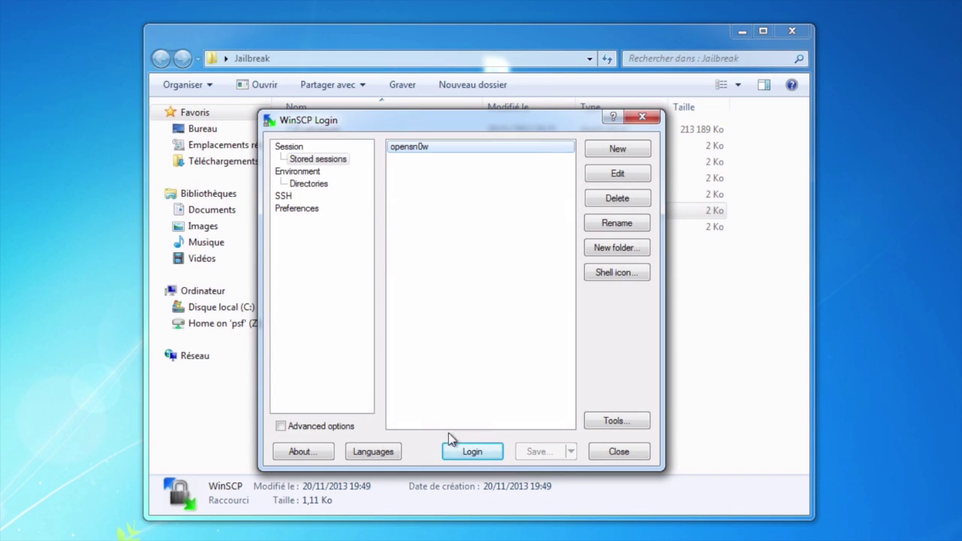
{"action": "left_click", "coordinate": [466, 453]}
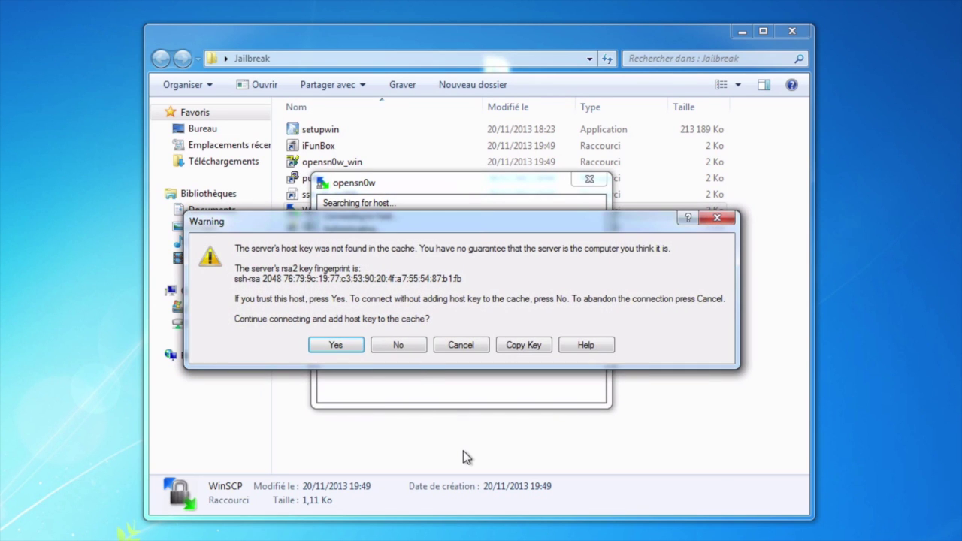
{"action": "left_click", "coordinate": [399, 346]}
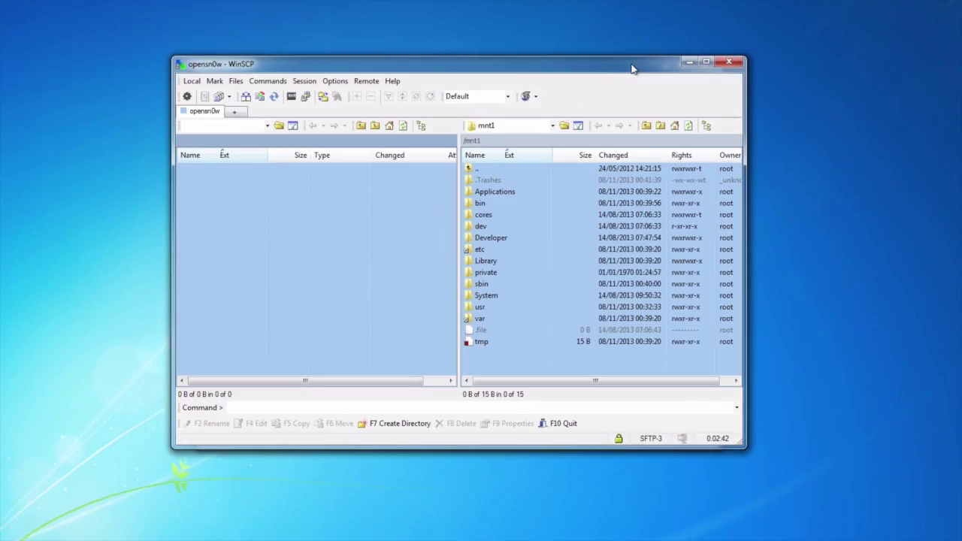
Select all eight SSH2_bundle items and drag them from Explorer onto WinSCP's /mnt1 panel.
{"action": "left_click", "coordinate": [548, 82]}
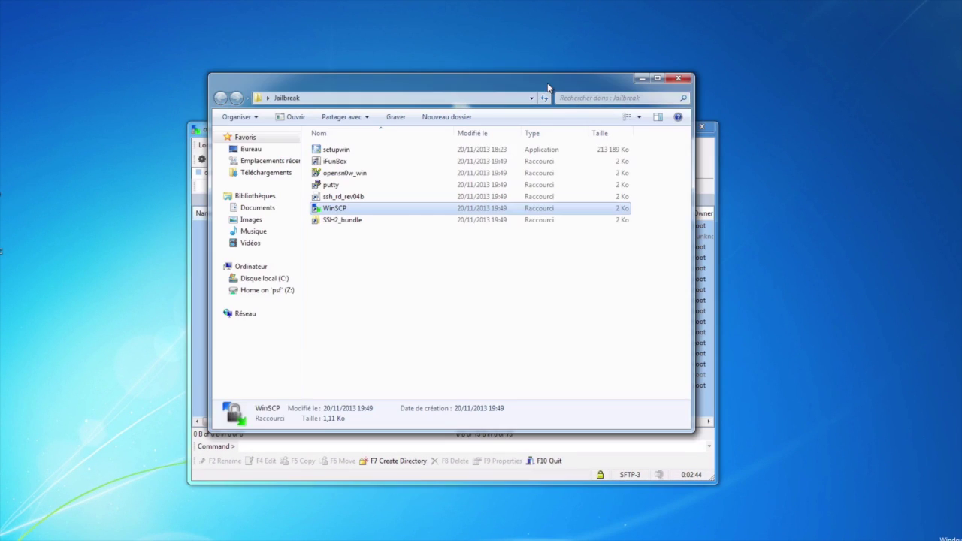
{"action": "double_click", "coordinate": [337, 218]}
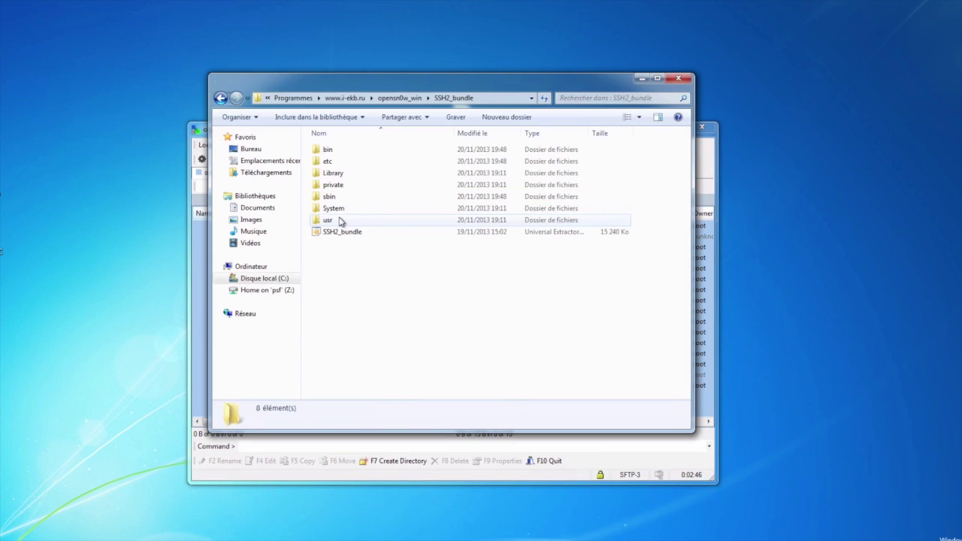
{"action": "left_click_drag", "start_coordinate": [359, 271], "coordinate": [322, 154]}
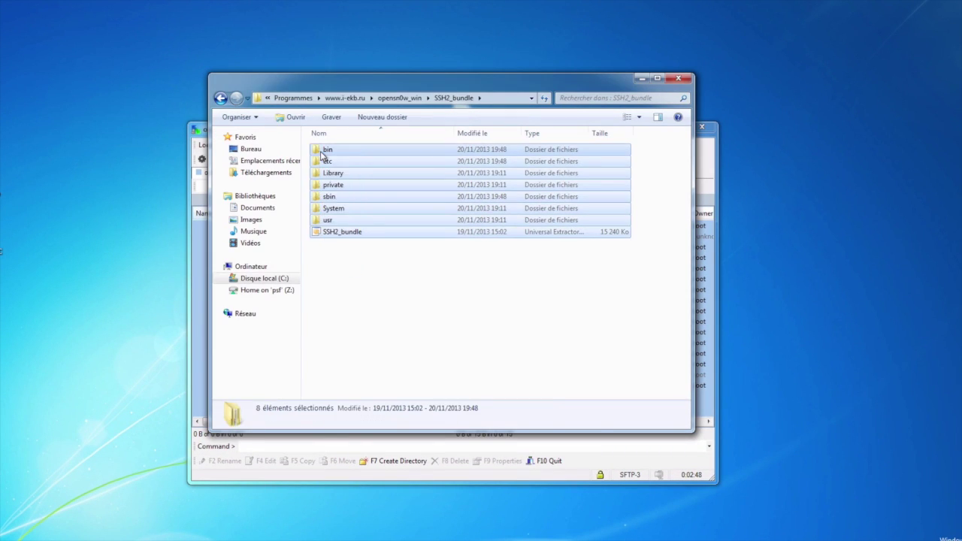
{"action": "left_click_drag", "start_coordinate": [501, 93], "coordinate": [222, 92]}
{"action": "left_click_drag", "start_coordinate": [511, 126], "coordinate": [742, 87]}
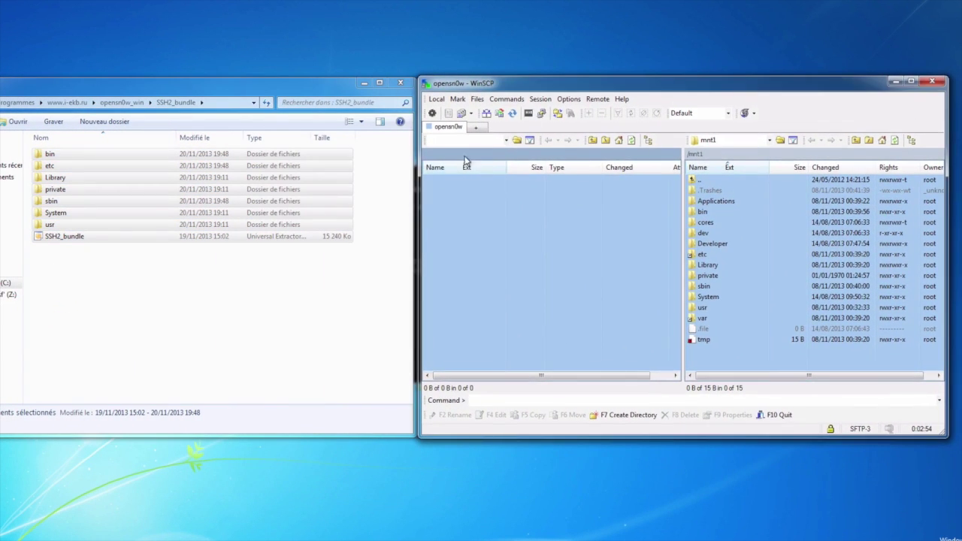
{"action": "left_click_drag", "start_coordinate": [108, 225], "coordinate": [740, 366]}
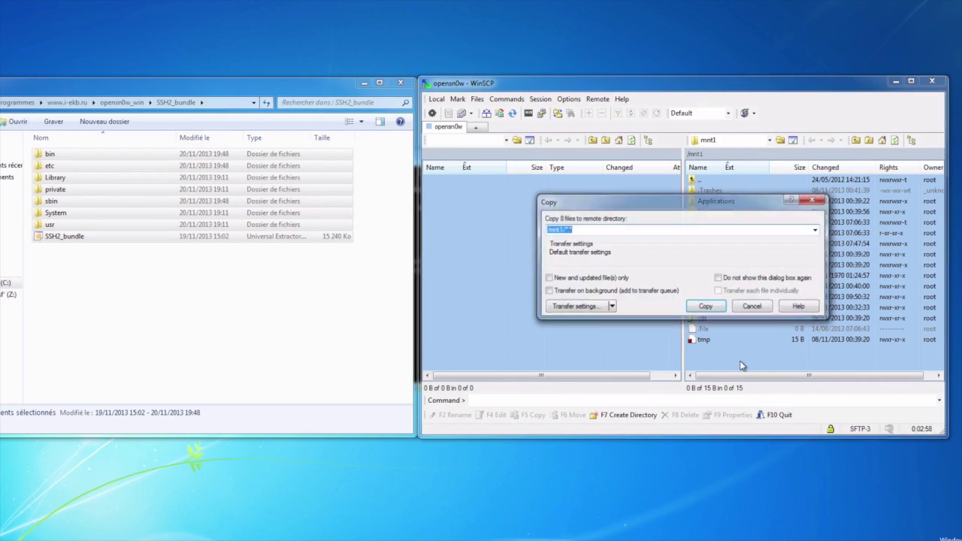
Confirm copying the 8 items to /mnt1, overwriting all existing files.
{"action": "left_click", "coordinate": [707, 307]}
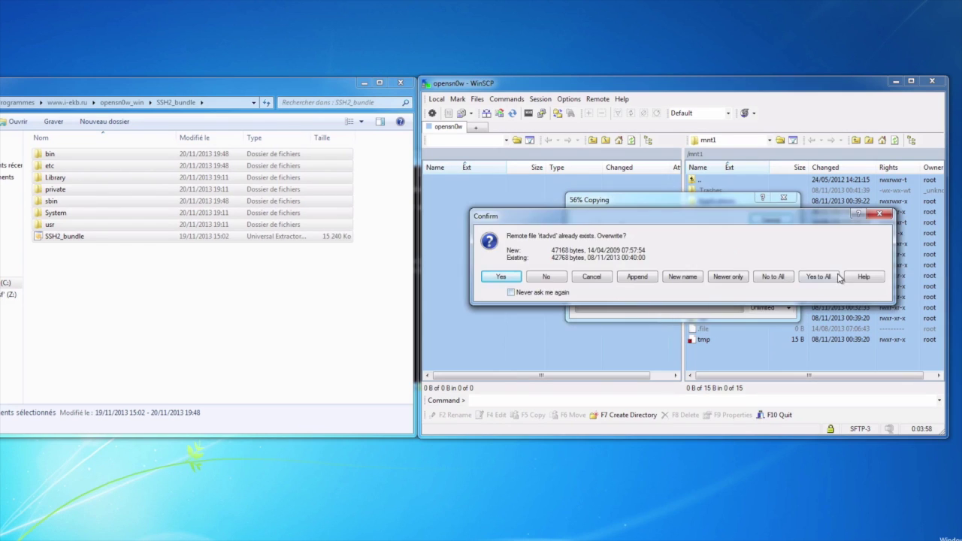
{"action": "left_click", "coordinate": [825, 276]}
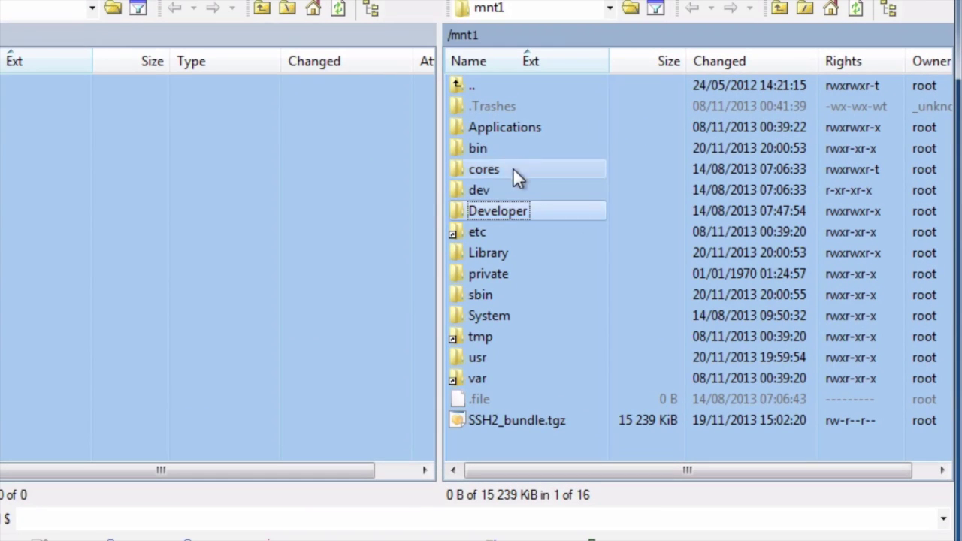
Set octal permissions 0744 on all 60 files in /mnt1/bin.
{"action": "double_click", "coordinate": [714, 211]}
{"action": "scroll", "coordinate": [503, 144], "scroll_direction": "down", "scroll_amount": 14}
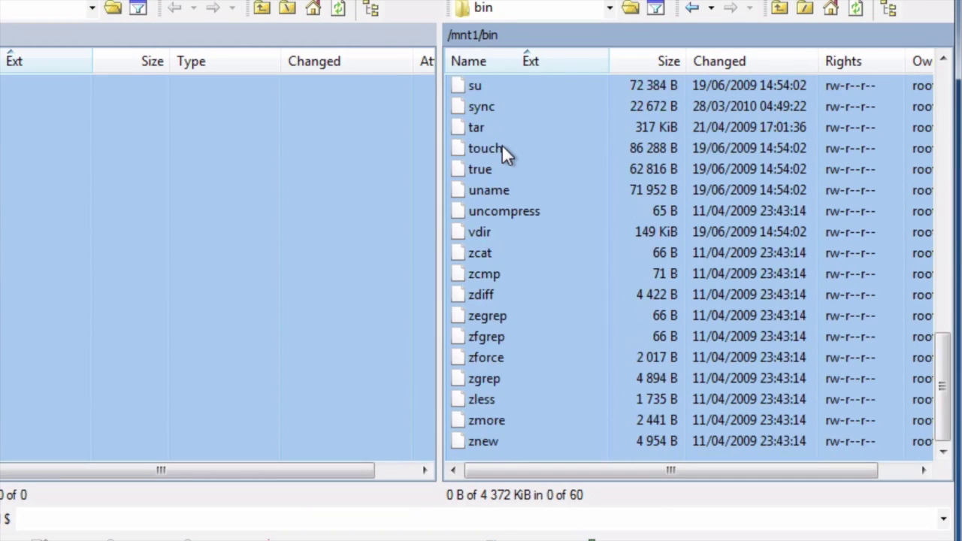
{"action": "scroll", "coordinate": [502, 144], "scroll_direction": "up", "scroll_amount": 14}
{"action": "scroll", "coordinate": [502, 145], "scroll_direction": "right", "scroll_amount": 3}
{"action": "scroll", "coordinate": [502, 145], "scroll_direction": "left", "scroll_amount": 3}
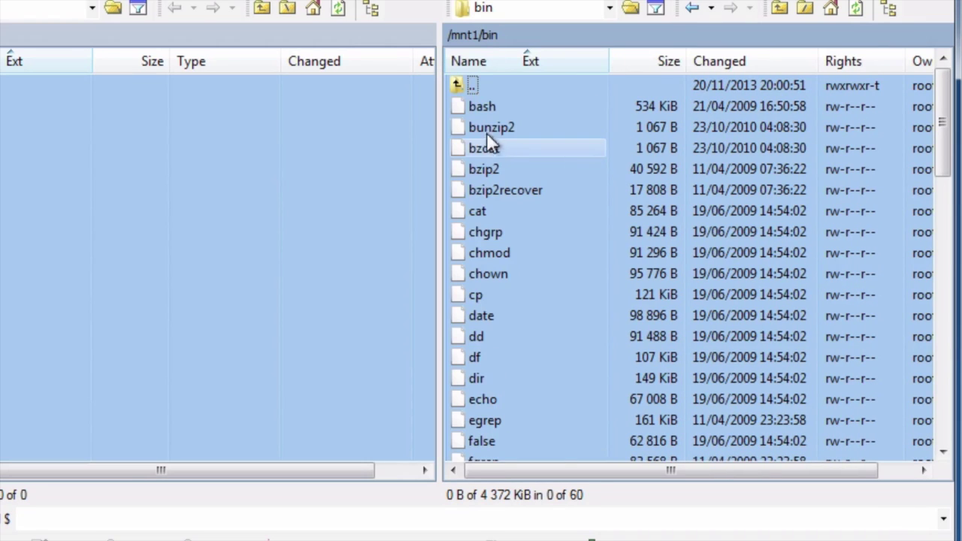
{"action": "left_click", "coordinate": [482, 106]}
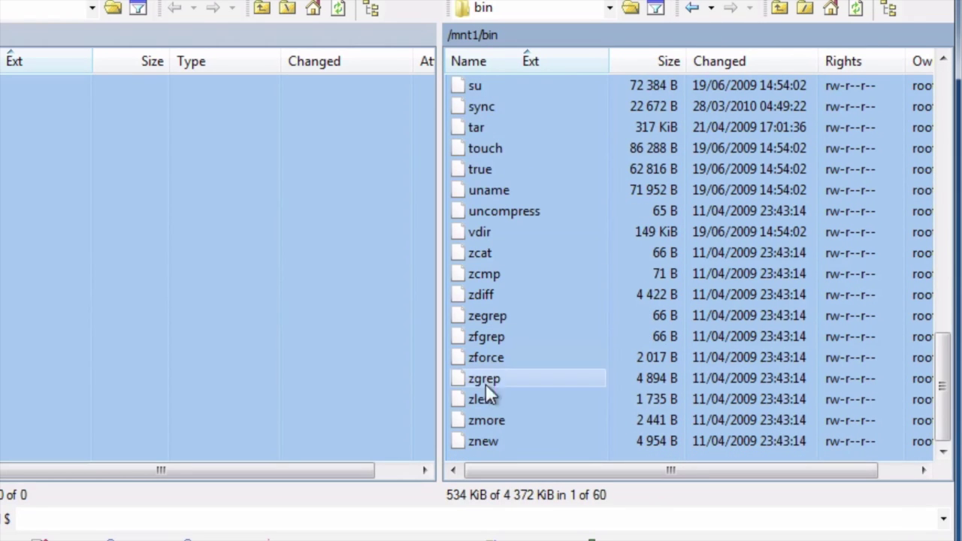
{"action": "key", "text": "ctrl+a"}
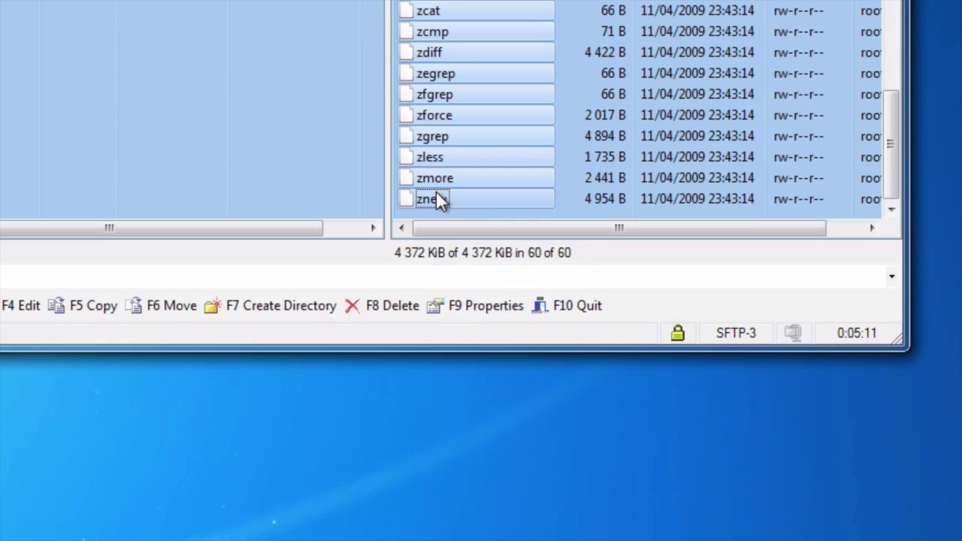
{"action": "right_click", "coordinate": [489, 443]}
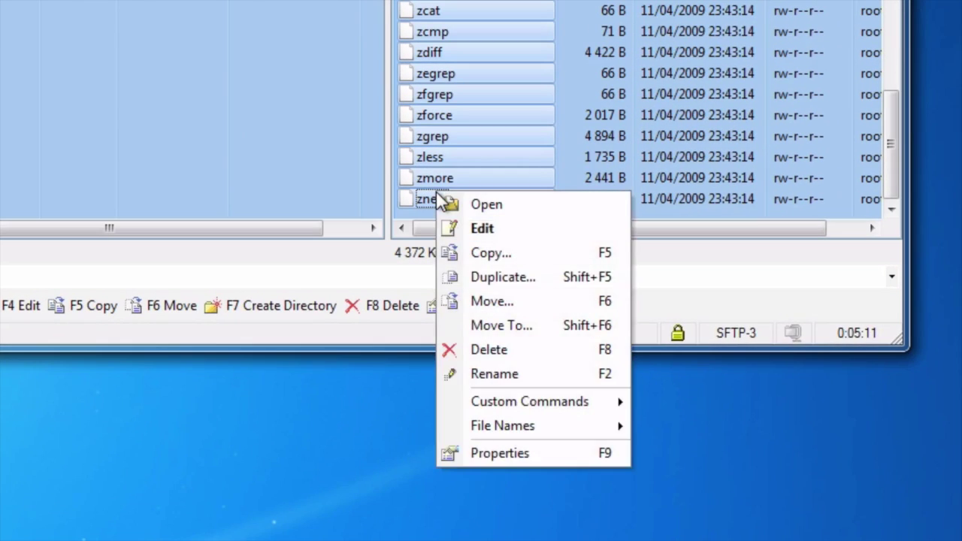
{"action": "left_click", "coordinate": [493, 453]}
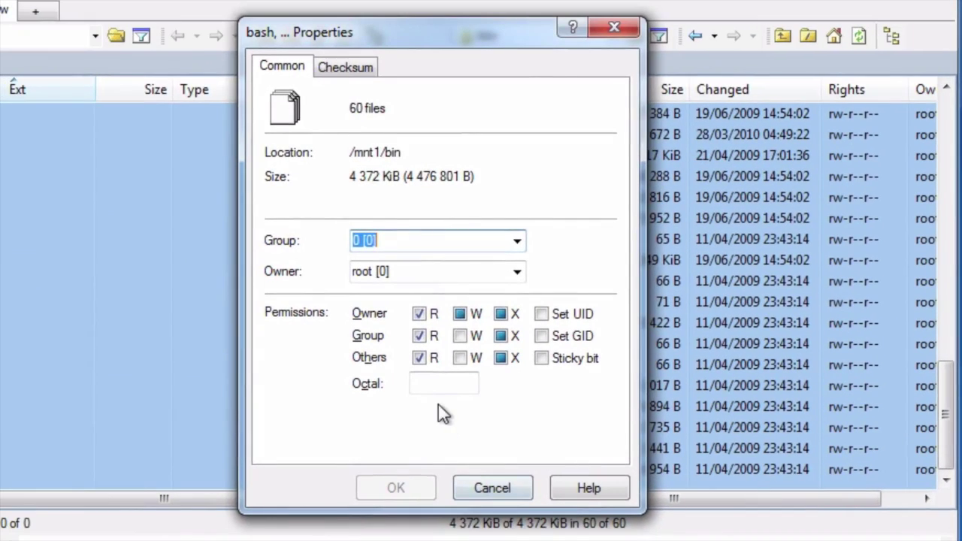
{"action": "left_click", "coordinate": [440, 385]}
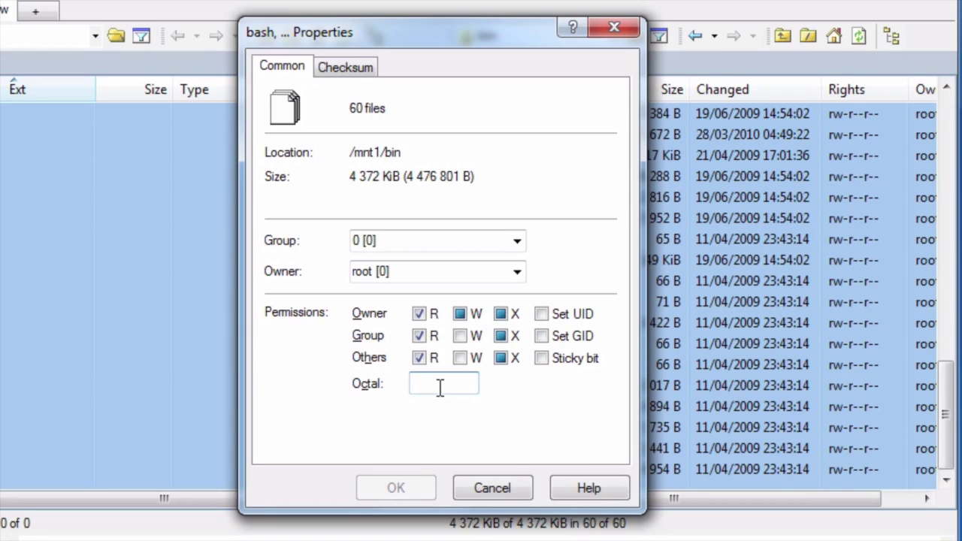
{"action": "type", "text": "0744"}
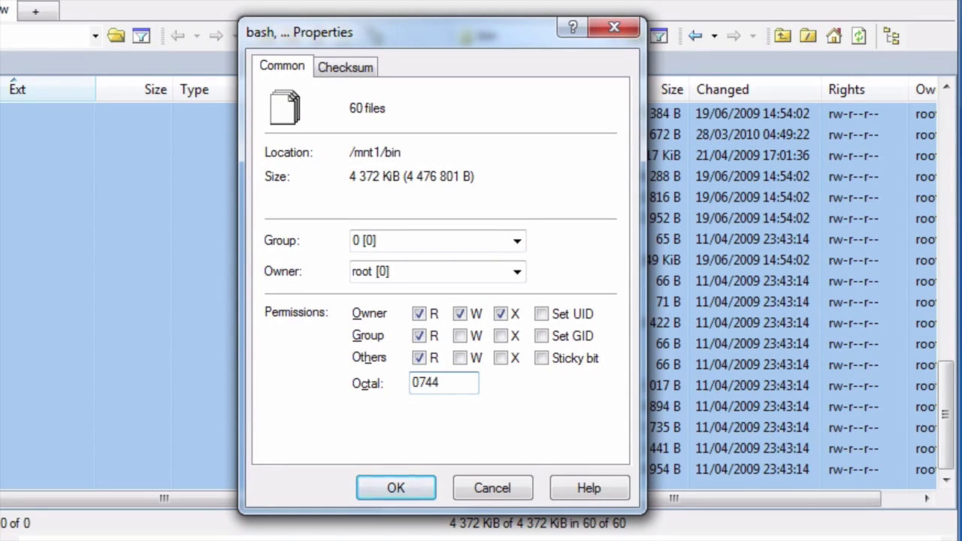
{"action": "key", "text": "Return"}
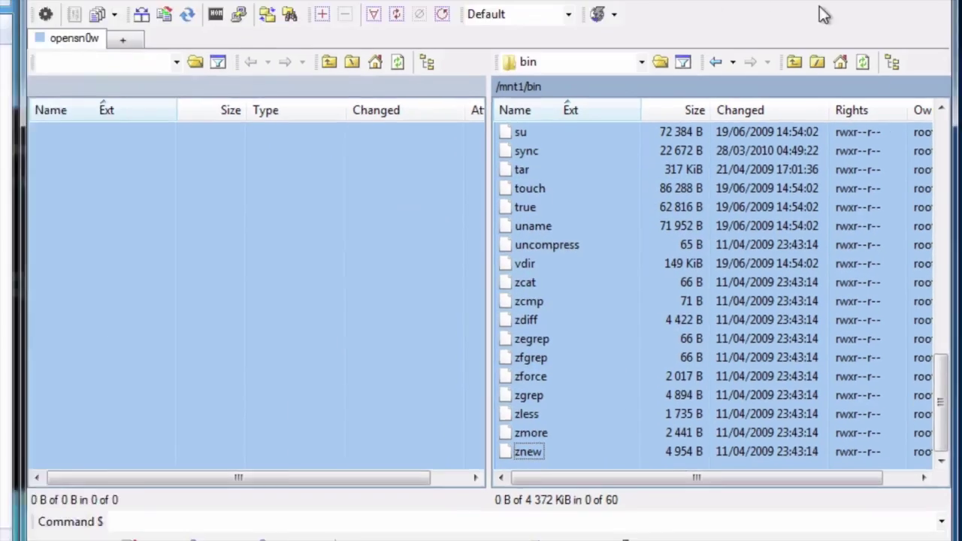
End the session and close WinSCP, then move the folder window to the centre.
{"action": "left_click", "coordinate": [916, 91]}
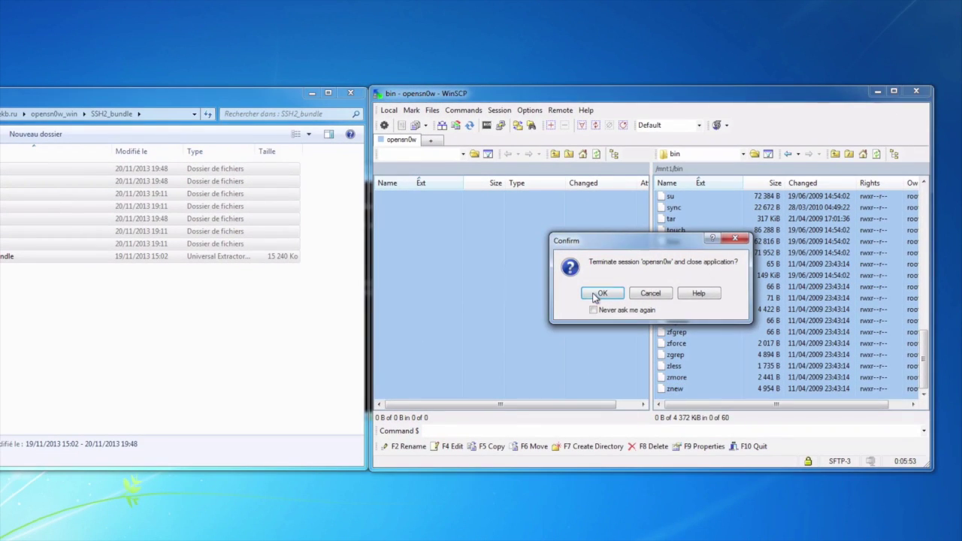
{"action": "left_click", "coordinate": [601, 293]}
{"action": "left_click_drag", "start_coordinate": [276, 92], "coordinate": [573, 95]}
In PuTTY, run 'cd /mnt1' and then 'tar xvf SSH2_bundle.tgz'.
{"action": "left_click", "coordinate": [602, 94]}
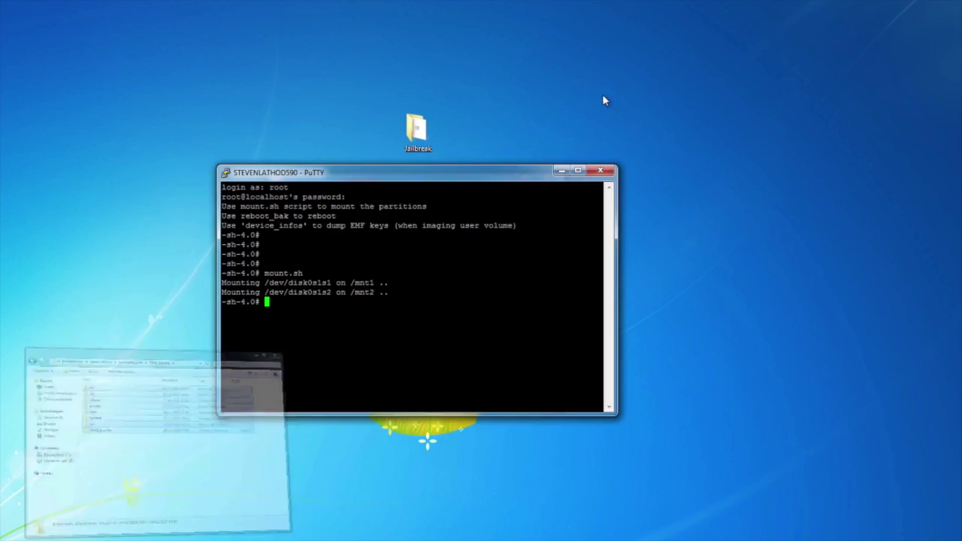
{"action": "key", "text": "Return"}
{"action": "key", "text": "Return"}
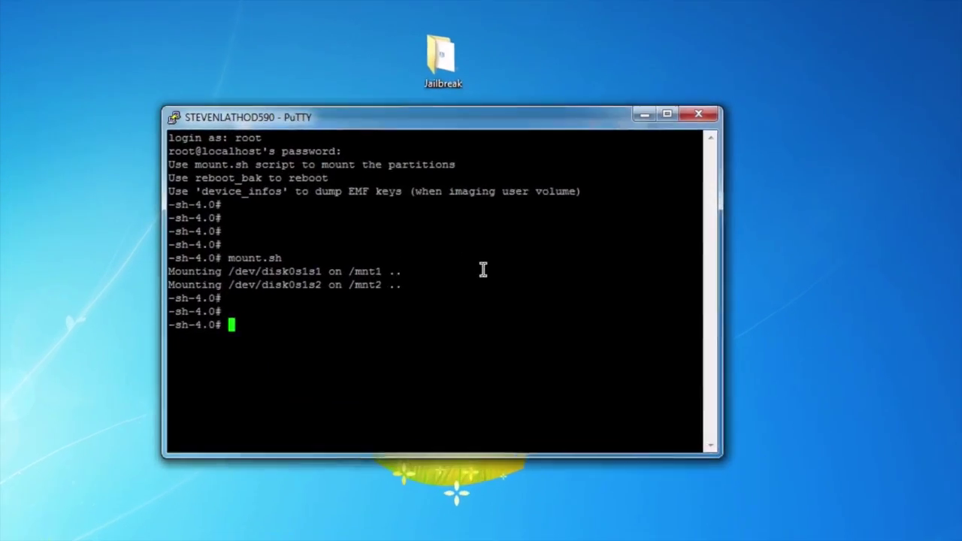
{"action": "type", "text": "cd"}
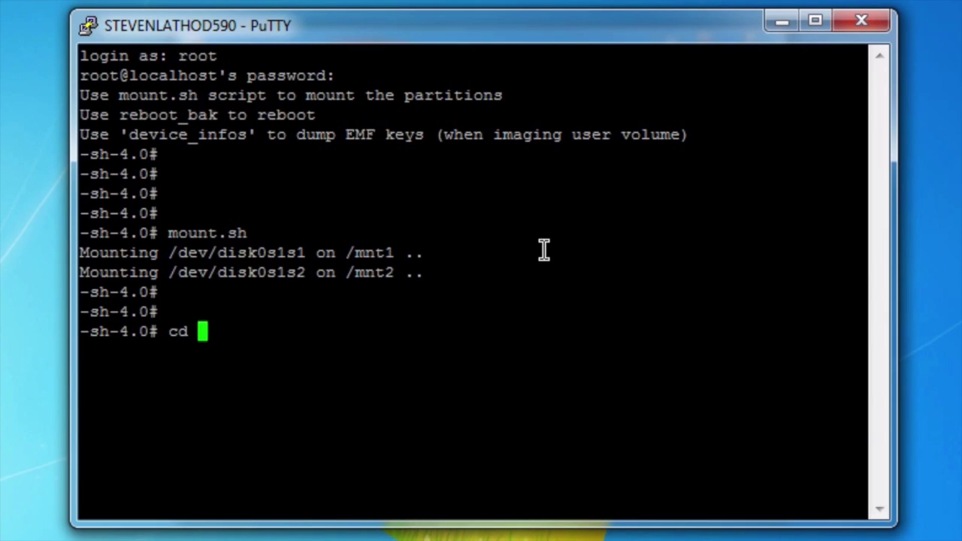
{"action": "type", "text": " /mnt"}
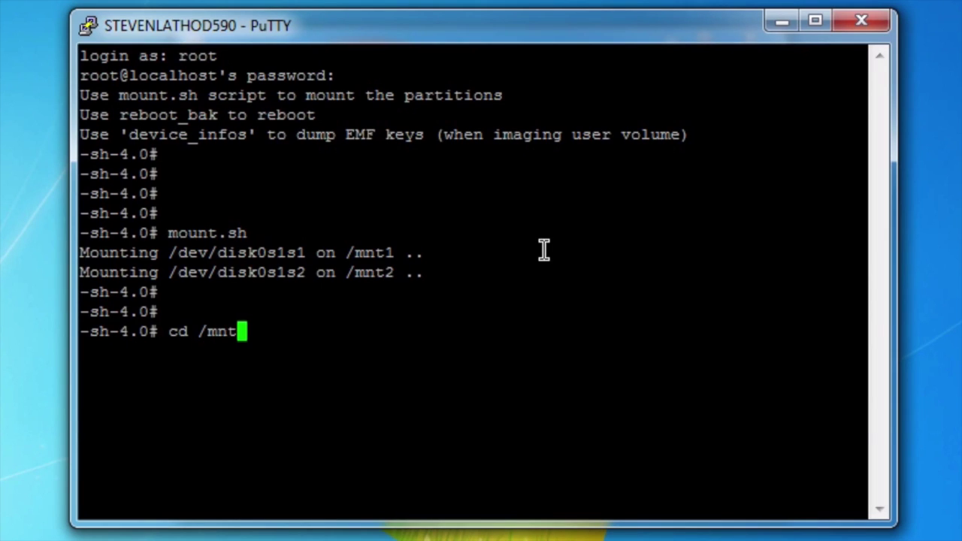
{"action": "type", "text": "1"}
{"action": "key", "text": "Return"}
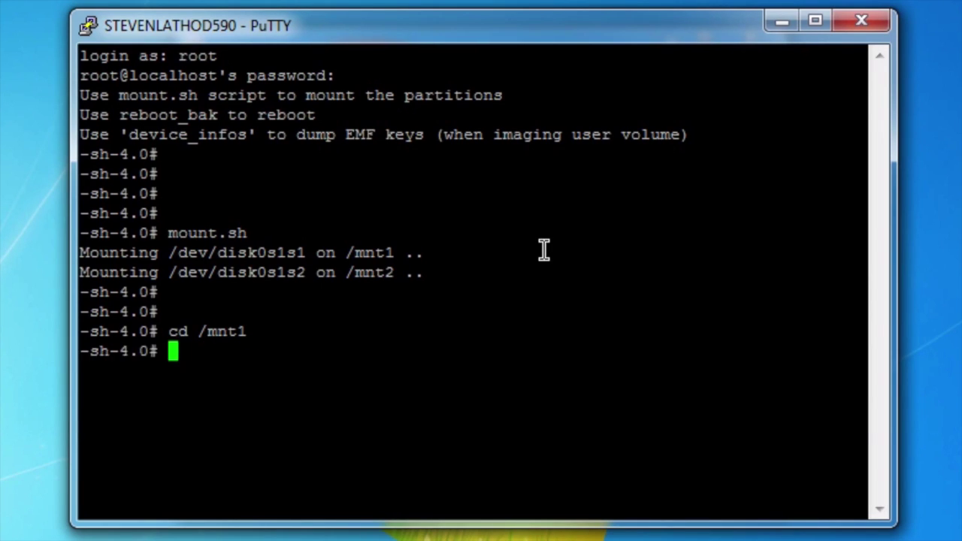
{"action": "type", "text": "tar xvf SSH2_bundle.tgz"}
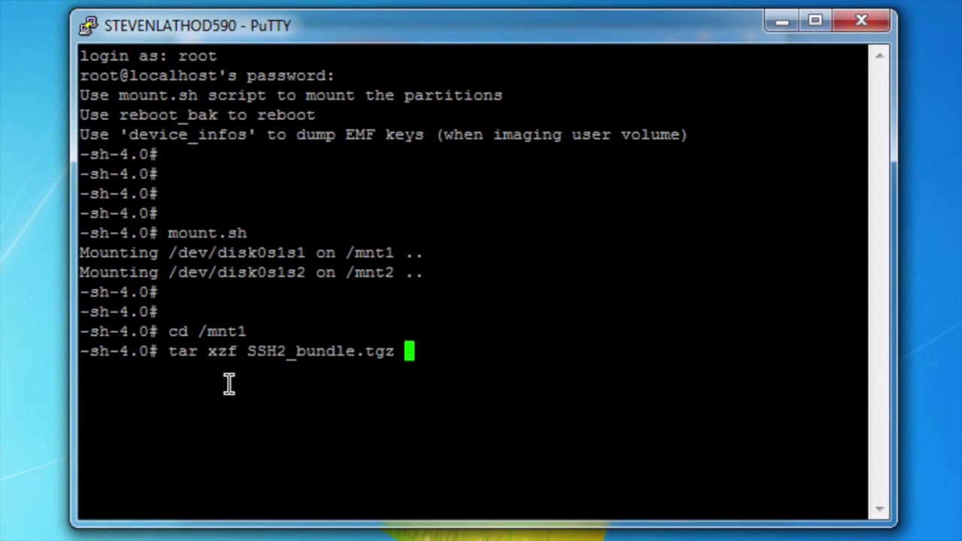
{"action": "key", "text": "Return"}
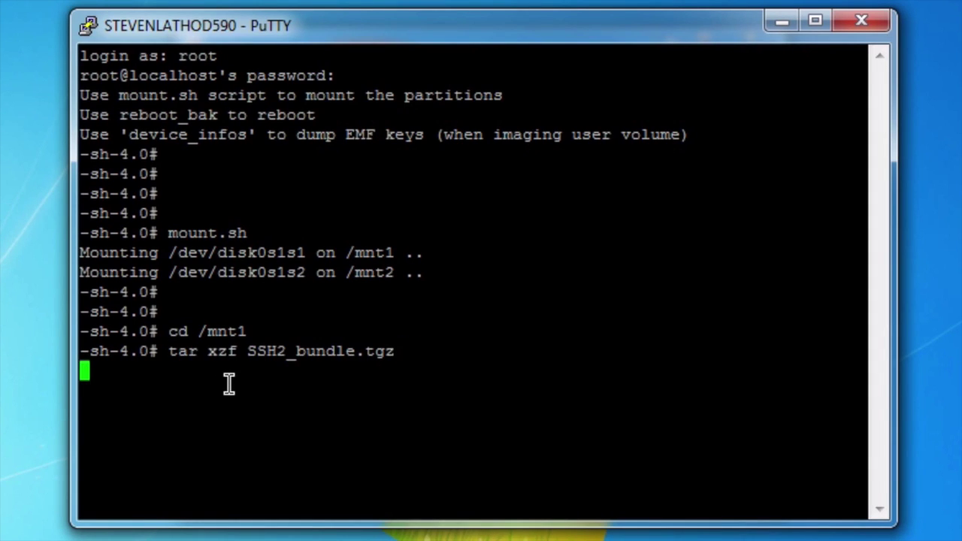
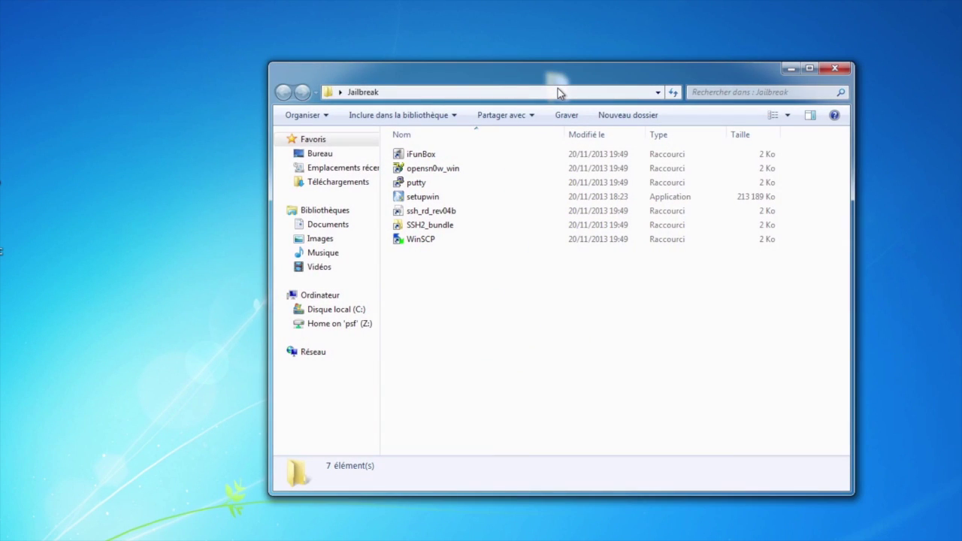
Run the opensn0w_win shortcut from the Jailbreak folder.
{"action": "double_click", "coordinate": [464, 169]}
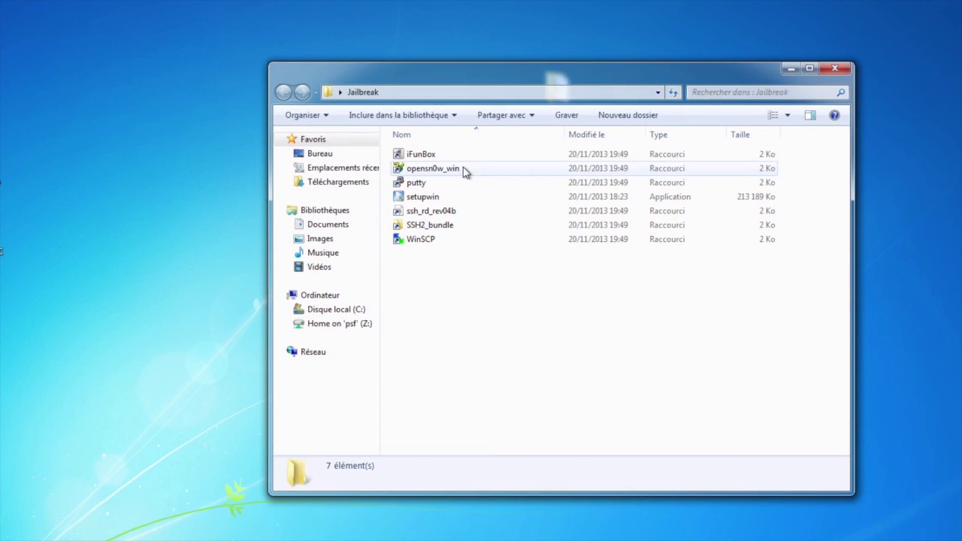
Dismiss the opensn0w startup message and center the iPhone 3,1 firmware selection window.
{"action": "left_click", "coordinate": [615, 330]}
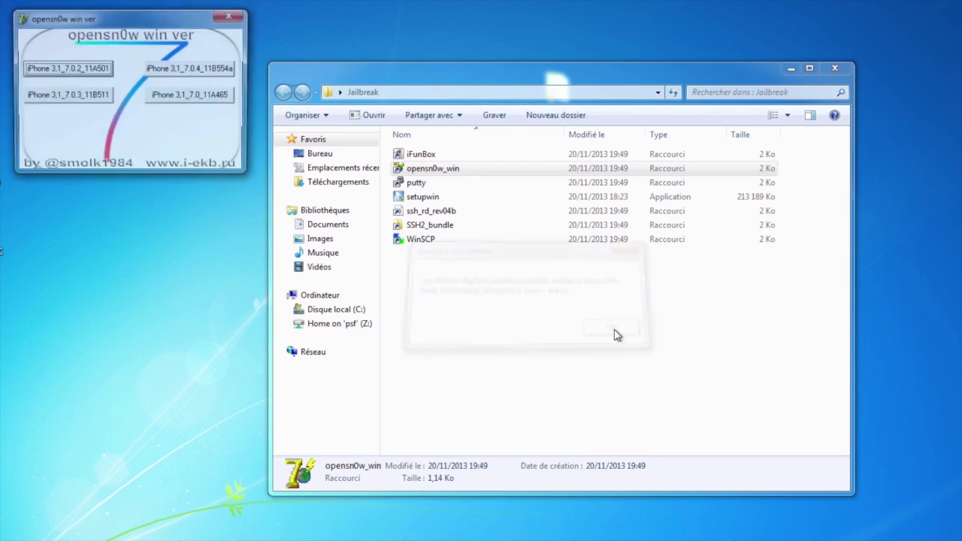
{"action": "left_click_drag", "start_coordinate": [81, 24], "coordinate": [543, 276]}
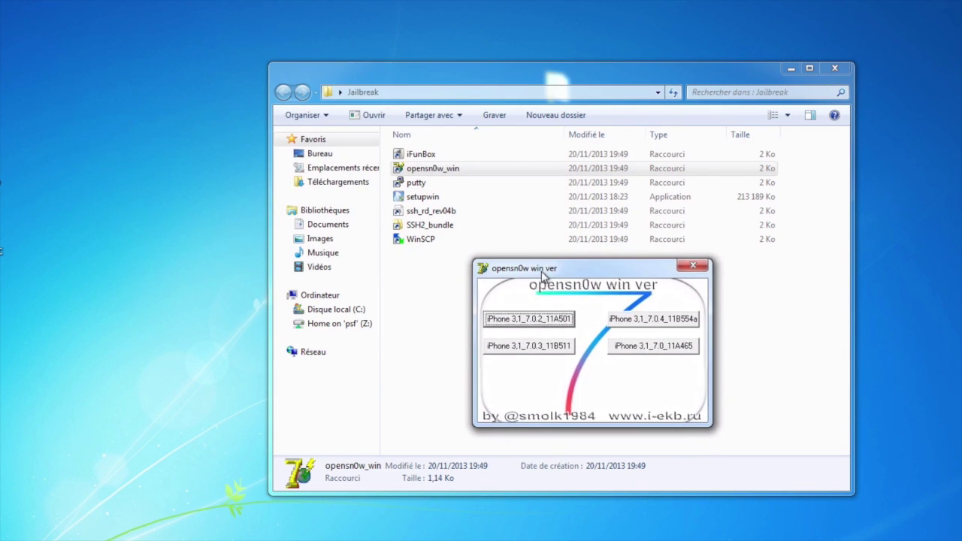
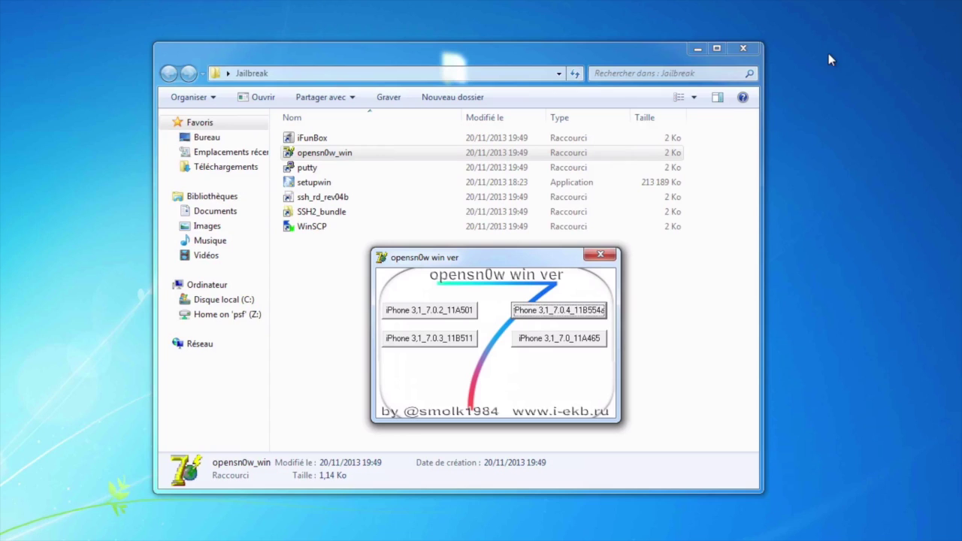
Close the opensn0w win ver picker, leaving the Jailbreak folder listing in Explorer.
{"action": "left_click", "coordinate": [598, 258]}
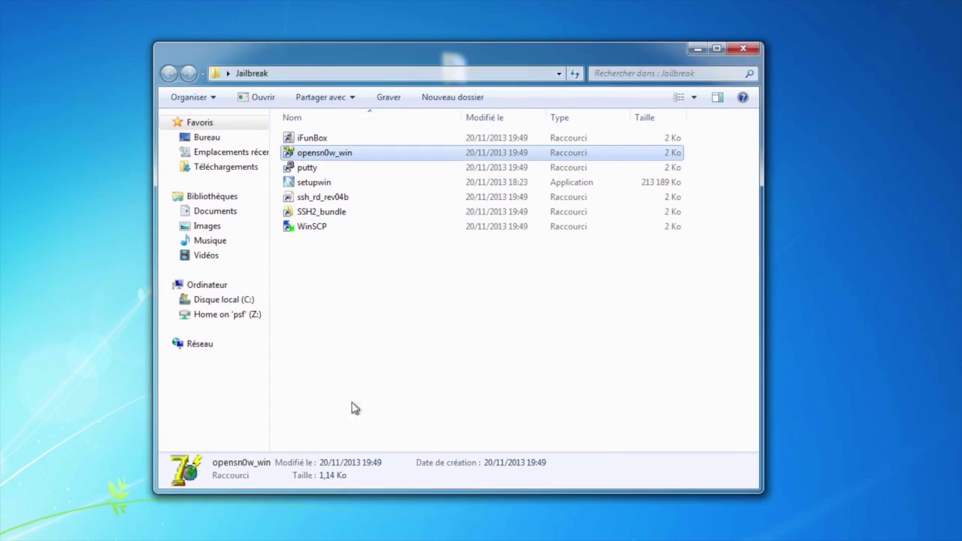
Launch iFunBox, select the connected iPhone 4 in iFunbox Classic, and show Quick Toolbox.
{"action": "double_click", "coordinate": [312, 138]}
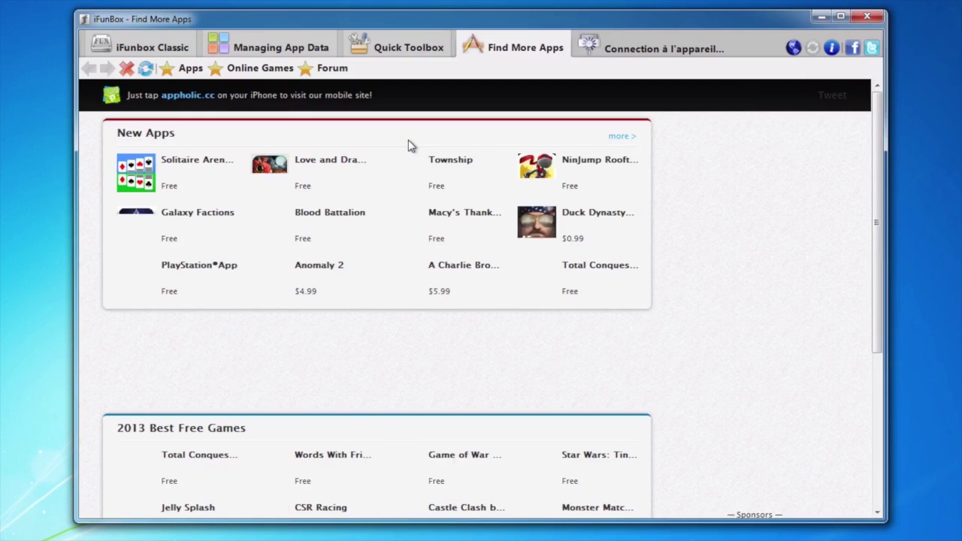
{"action": "left_click", "coordinate": [146, 51]}
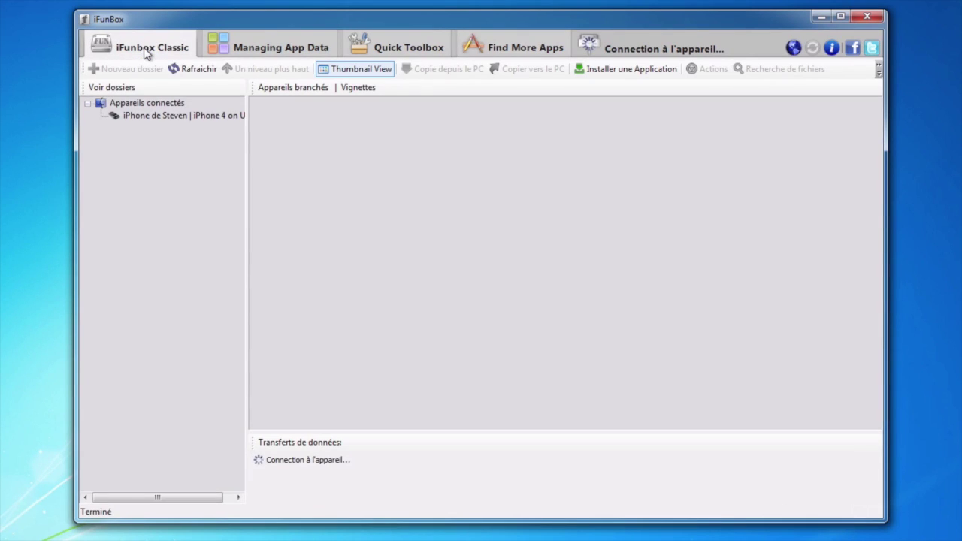
{"action": "left_click", "coordinate": [281, 131]}
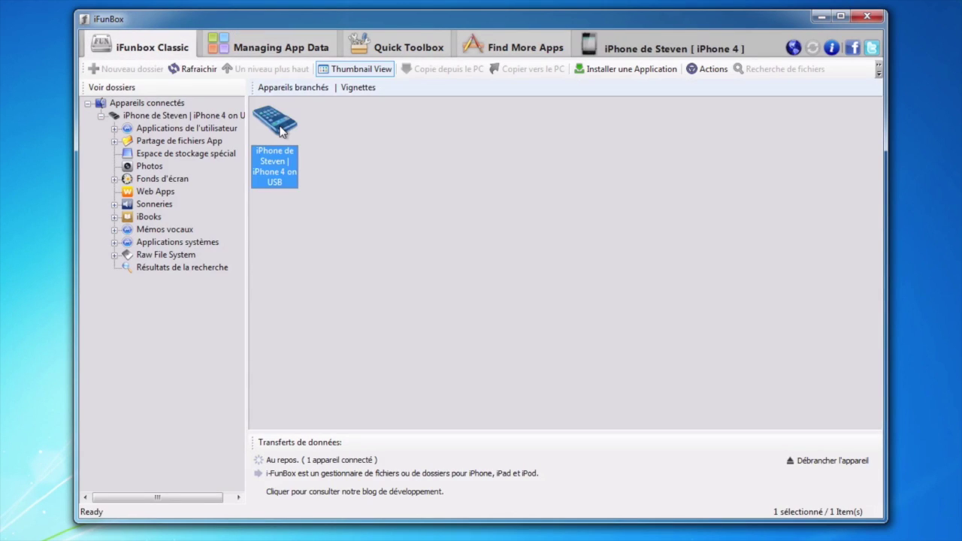
{"action": "left_click", "coordinate": [417, 46]}
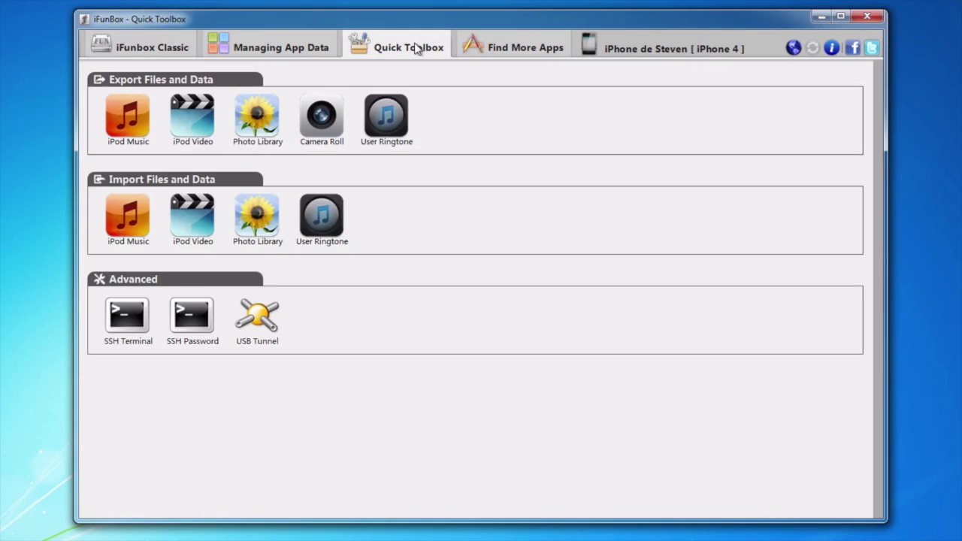
Start an SSH Terminal session to the iPhone at a root prompt, ready for the cyful.sh command.
{"action": "left_click", "coordinate": [126, 321]}
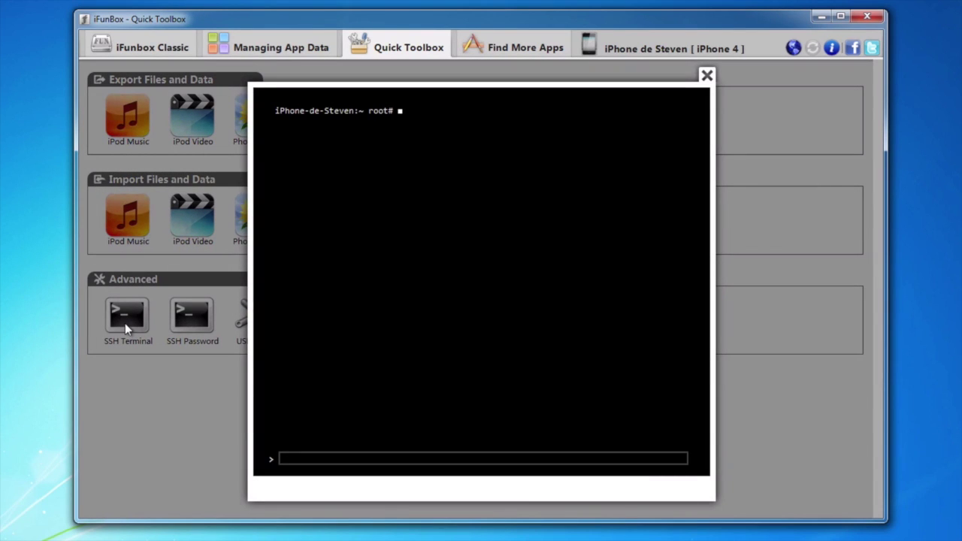
{"action": "left_click", "coordinate": [315, 459]}
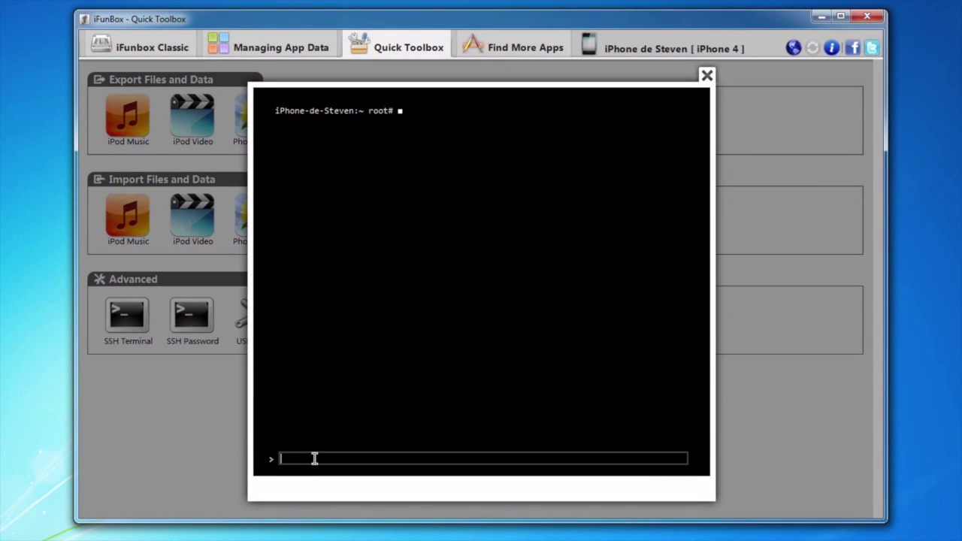
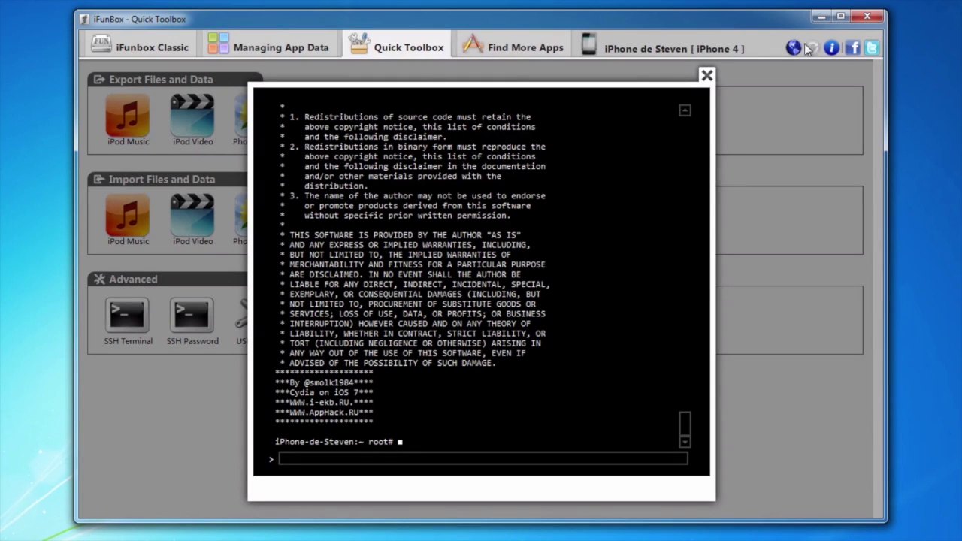
Close the SSH Terminal overlay after the Cydia fix script finishes, leaving Quick Toolbox visible.
{"action": "left_click", "coordinate": [707, 77]}
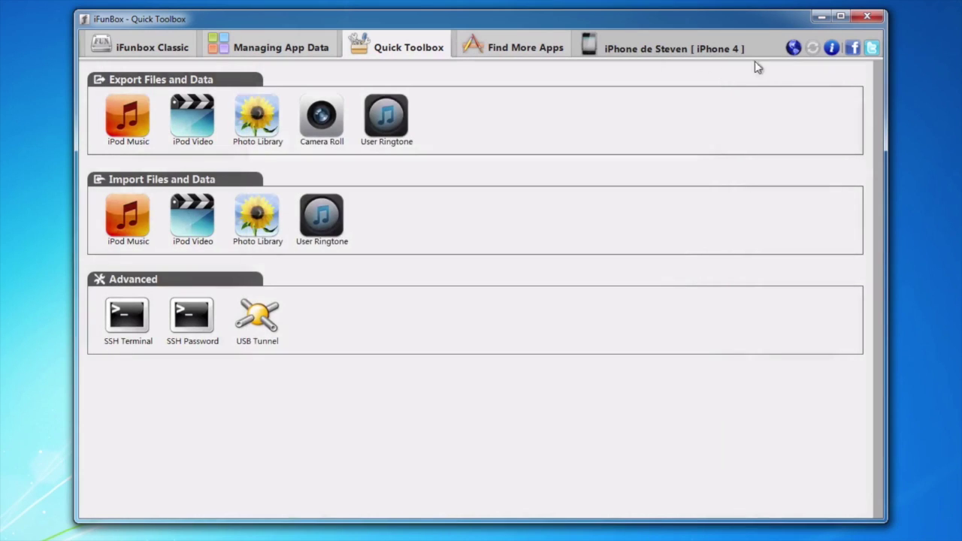
Quit iFunBox, start opensn0w_win from the Jailbreak folder, and center its firmware window.
{"action": "left_click", "coordinate": [879, 20]}
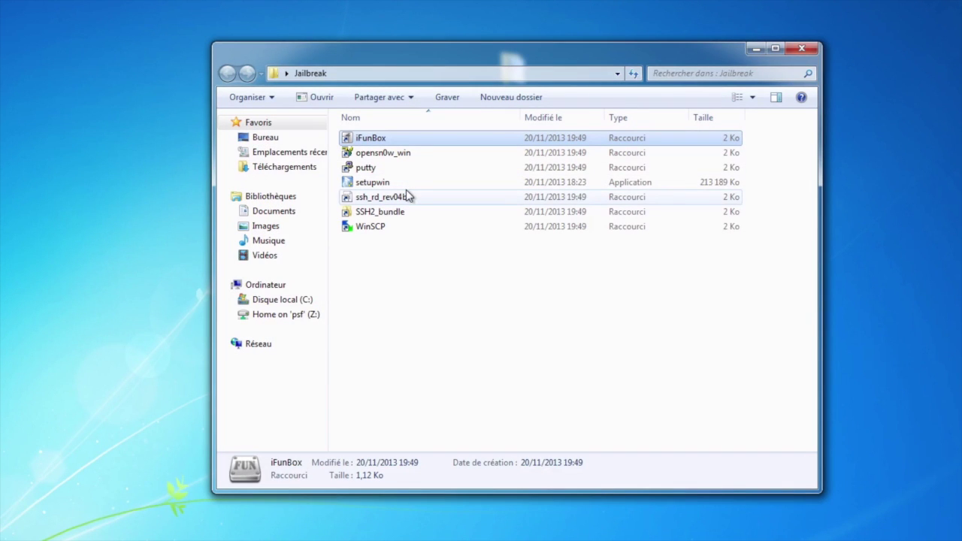
{"action": "double_click", "coordinate": [412, 153]}
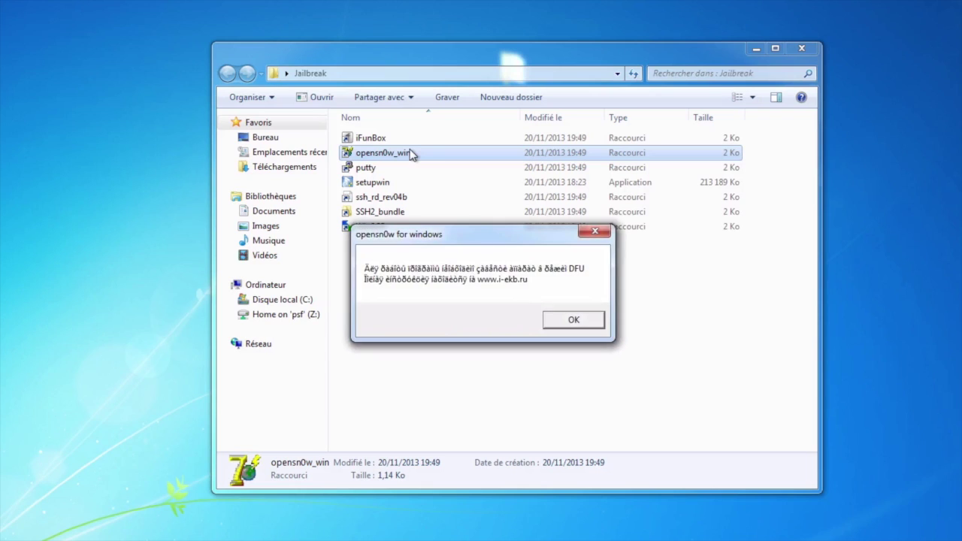
{"action": "left_click", "coordinate": [574, 320]}
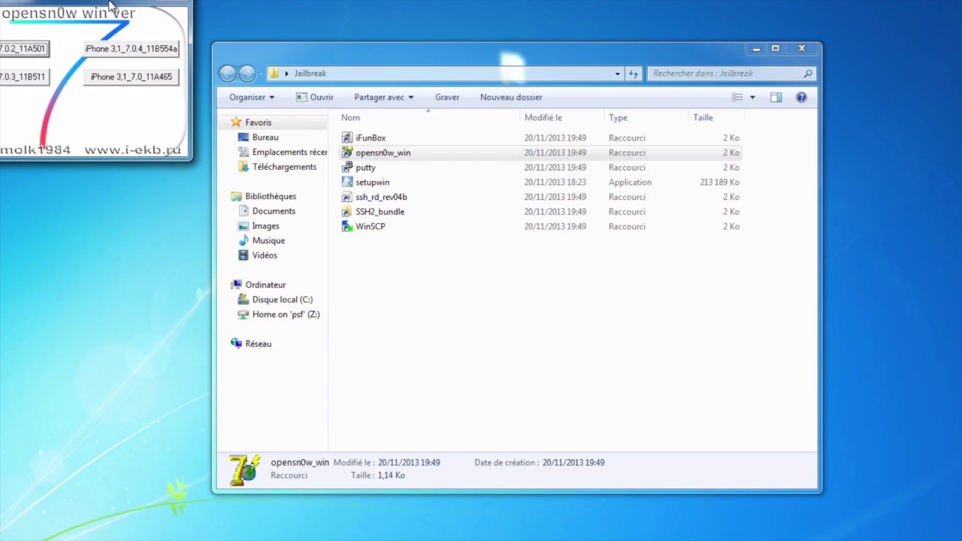
{"action": "left_click_drag", "start_coordinate": [110, 3], "coordinate": [596, 264]}
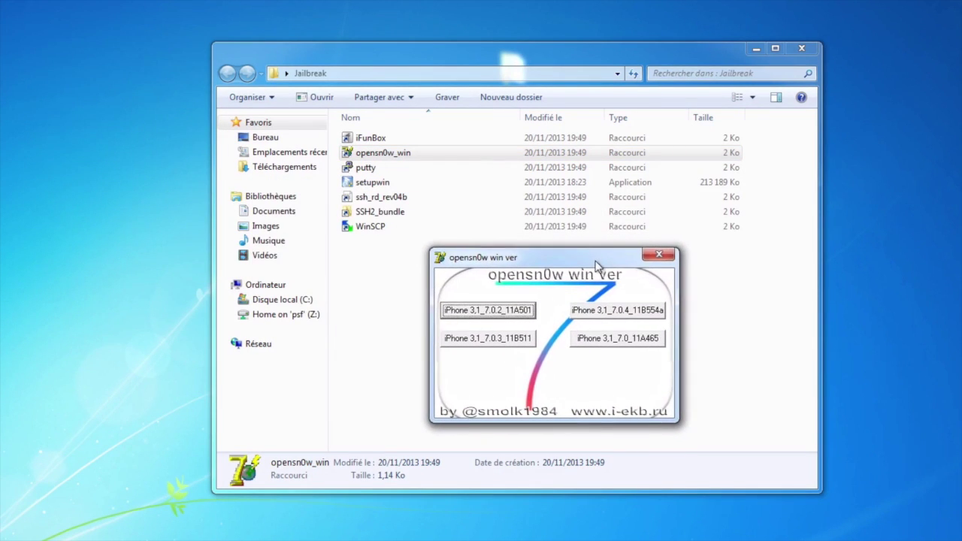
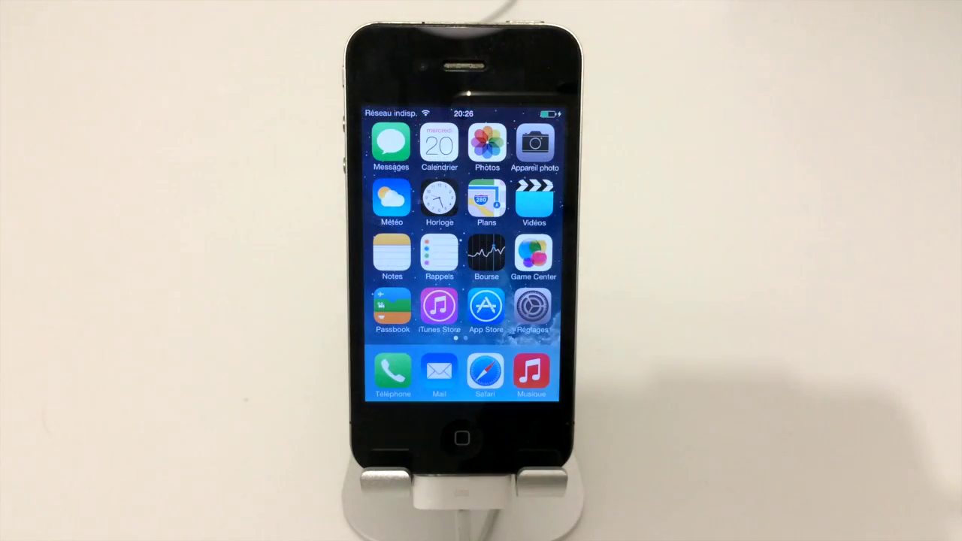
Launch Cydia from the second home screen page to reach its Qui êtes-vous? prompt.
{"action": "left_click_drag", "start_coordinate": [560, 297], "coordinate": [421, 301]}
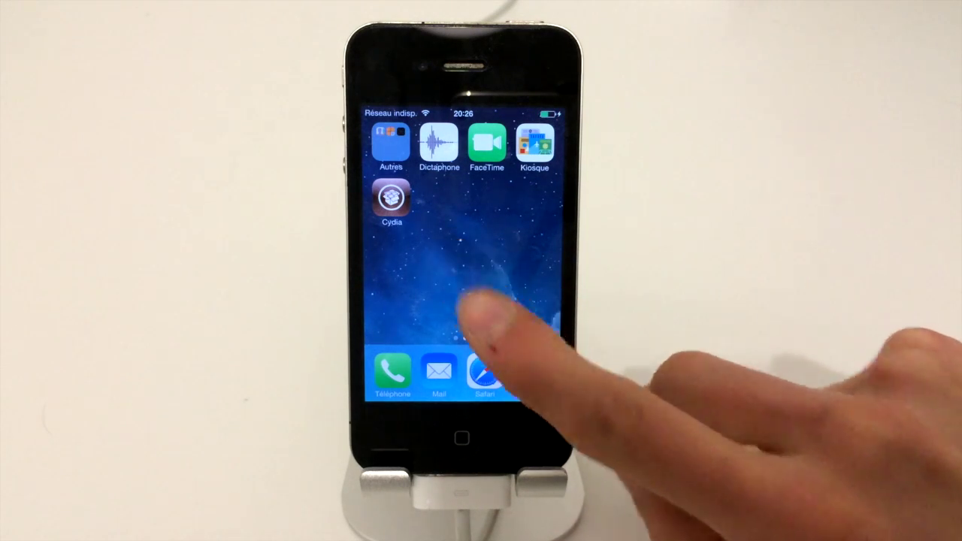
{"action": "left_click", "coordinate": [532, 372]}
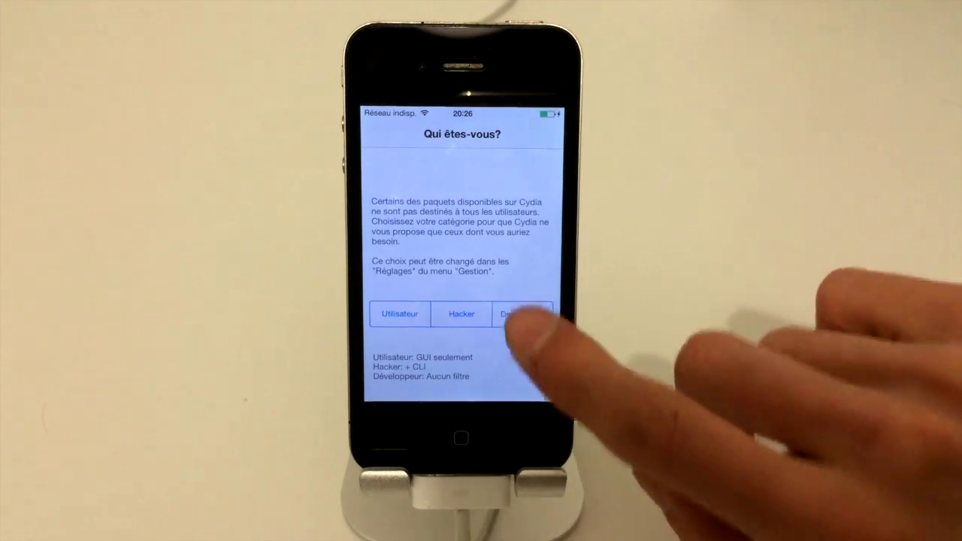
Pick Utilisateur as Cydia's user category and confirm it with OK.
{"action": "left_click", "coordinate": [522, 314]}
{"action": "left_click", "coordinate": [461, 314]}
{"action": "left_click", "coordinate": [399, 314]}
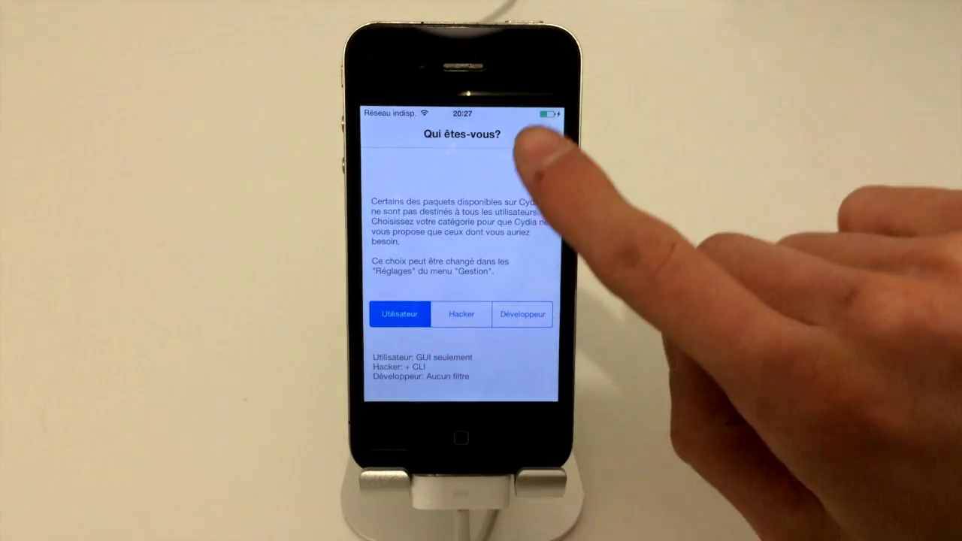
{"action": "left_click", "coordinate": [549, 135]}
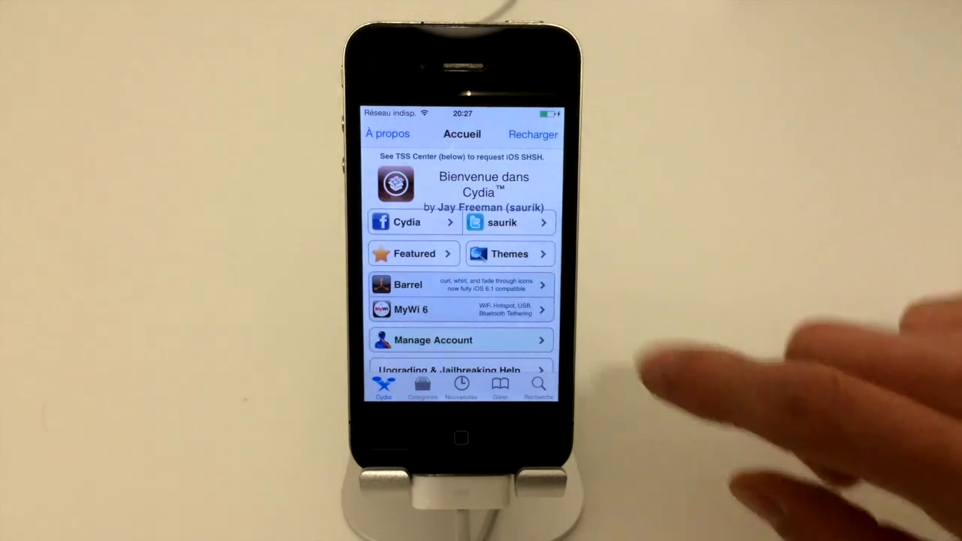
Browse the Accueil page and the Catégories, Nouveautés, Gérer and Rechercher tabs.
{"action": "left_click_drag", "start_coordinate": [537, 312], "coordinate": [518, 214]}
{"action": "left_click_drag", "start_coordinate": [489, 333], "coordinate": [579, 300]}
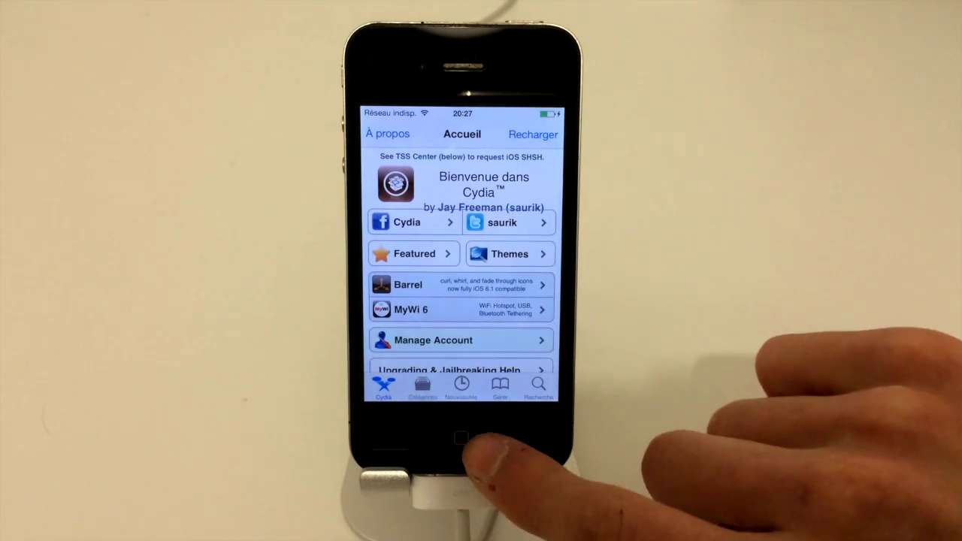
{"action": "left_click", "coordinate": [422, 388]}
{"action": "left_click", "coordinate": [461, 387]}
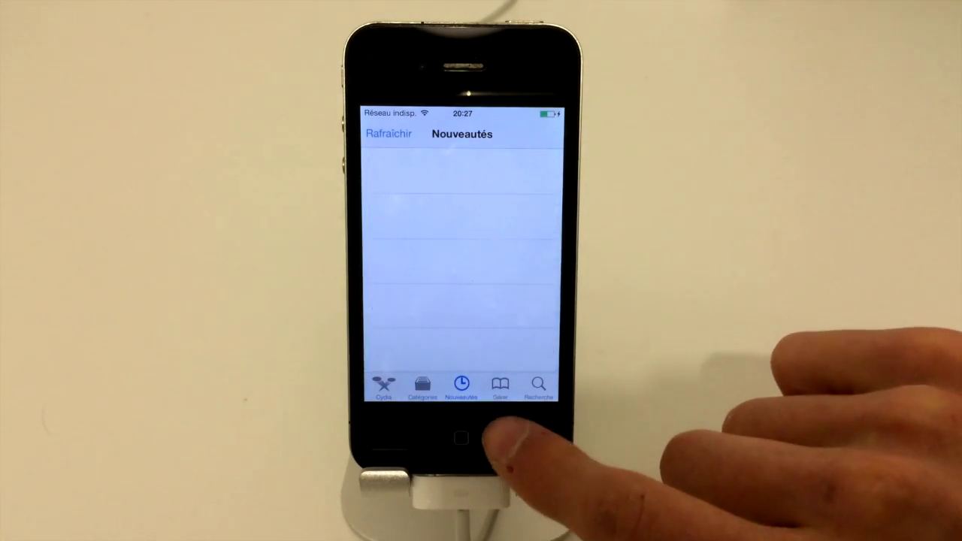
{"action": "left_click", "coordinate": [500, 387]}
{"action": "left_click", "coordinate": [539, 387]}
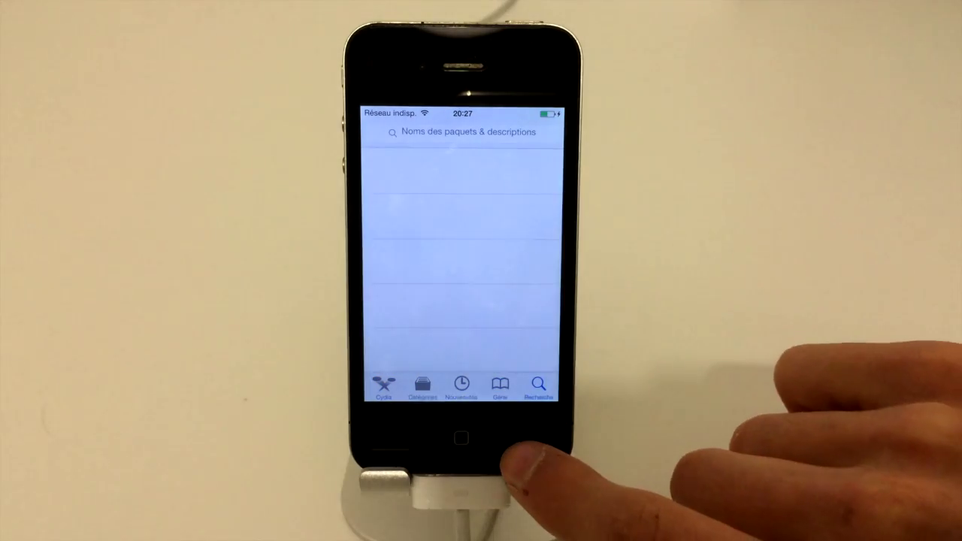
Start a Rafraîchir of the package database from Nouveautés, then return to Accueil.
{"action": "left_click", "coordinate": [461, 387]}
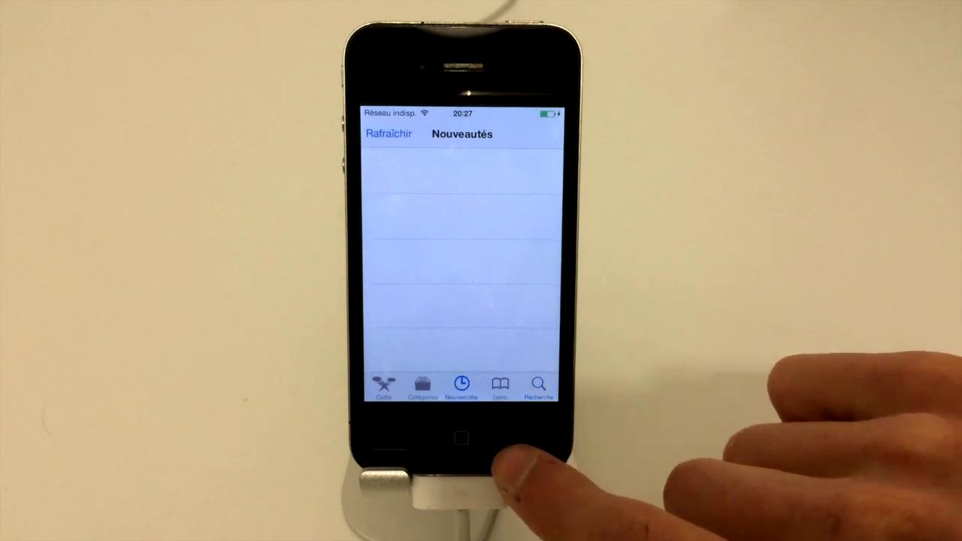
{"action": "left_click", "coordinate": [390, 134]}
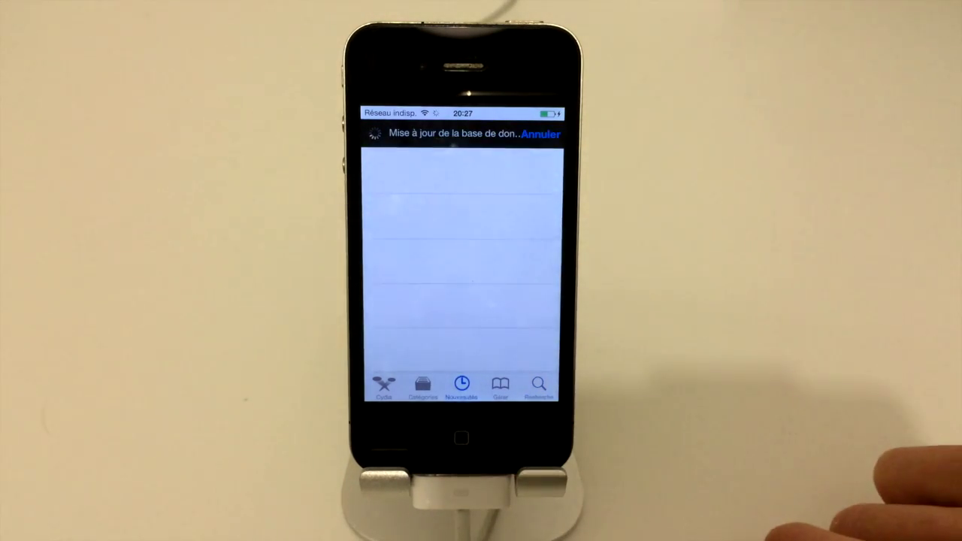
{"action": "left_click", "coordinate": [384, 385]}
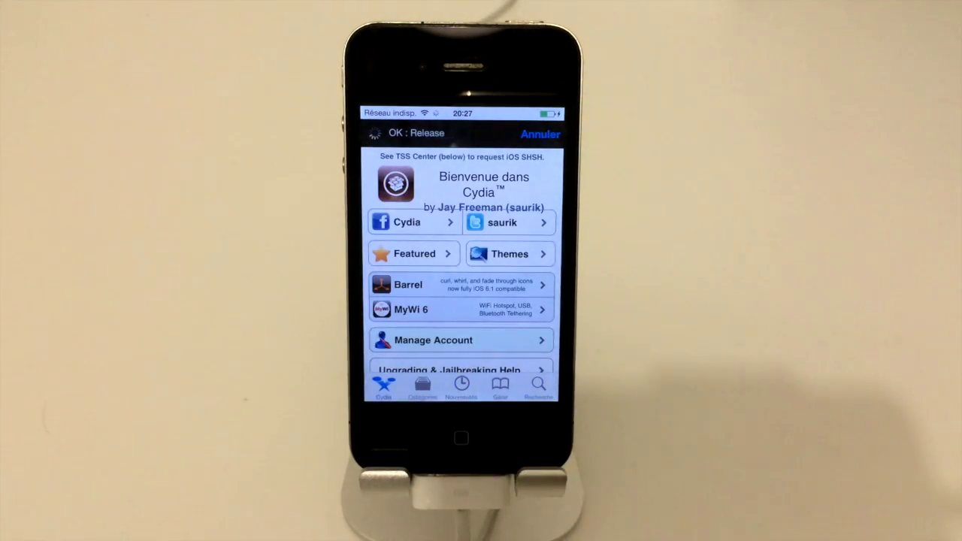